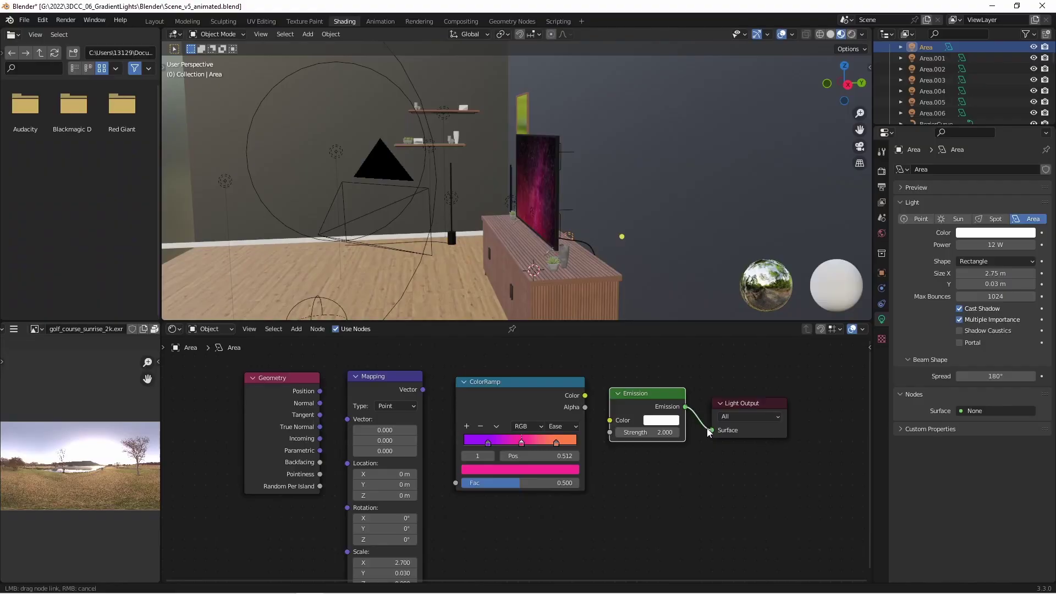
Connect the ColorRamp's Color output to the Emission node's Color input
left_click_drag(585, 395, 610, 420)
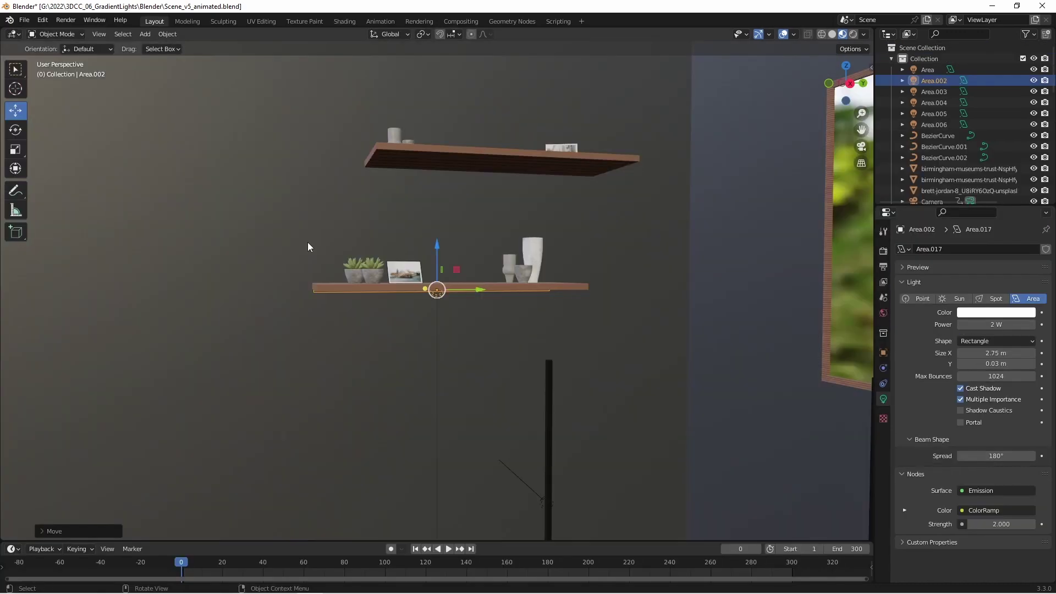
Move the area light up along Z by about 0.63 m from the lower shelf to beneath the upper shelf
key("g")
key("z")
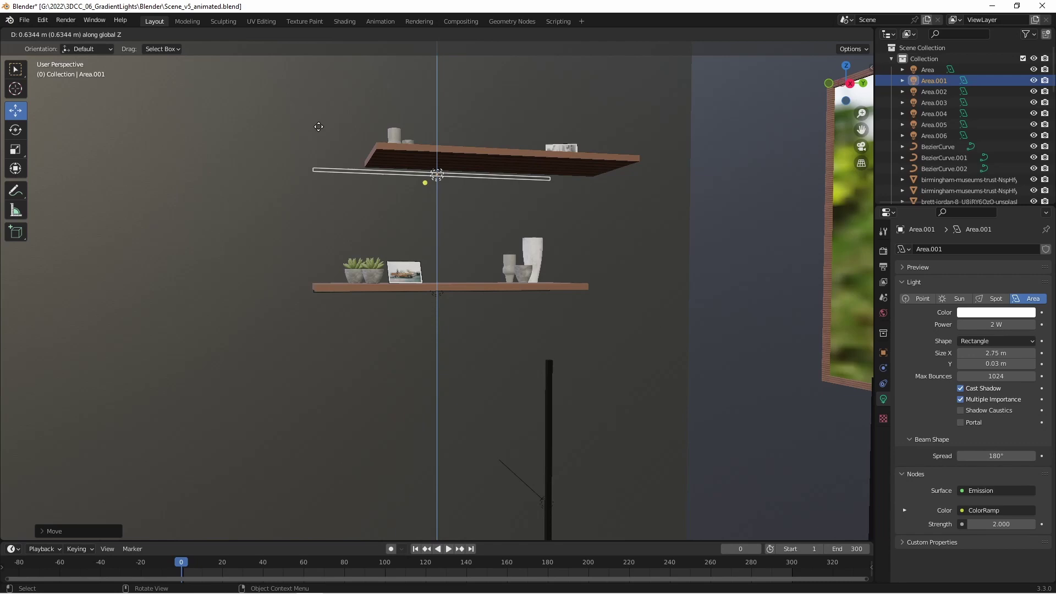
left_click(319, 130)
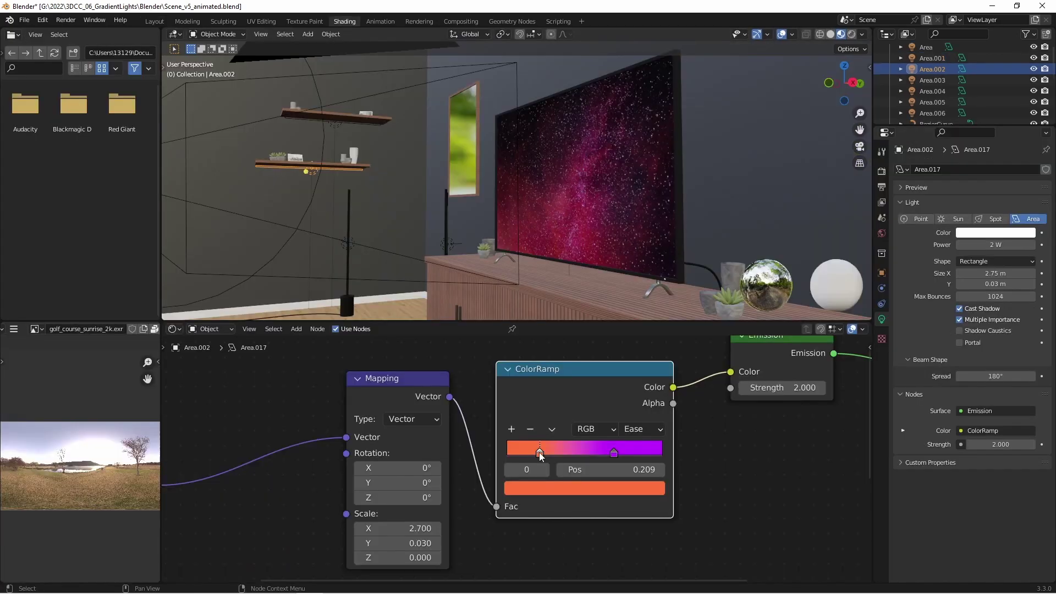
Change the color of the ColorRamp's first stop
left_click(548, 490)
mouse_move(566, 352)
left_mouse_down()
mouse_move(569, 335)
mouse_move(532, 305)
left_mouse_up()
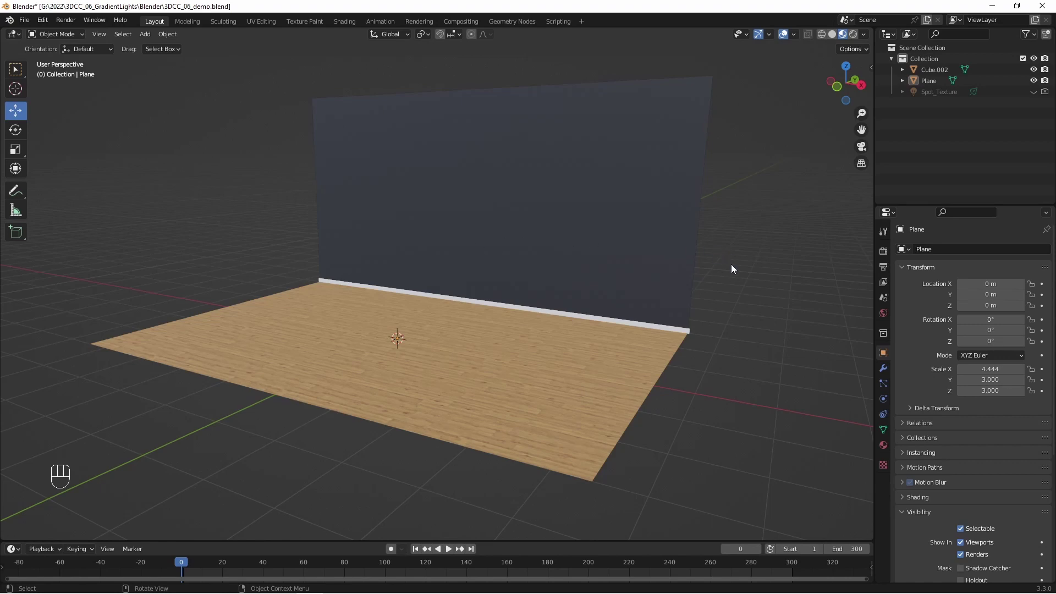
Add an area light to the room scene and raise it about 0.47 m above the floor
key("shift+a")
mouse_move(718, 405)
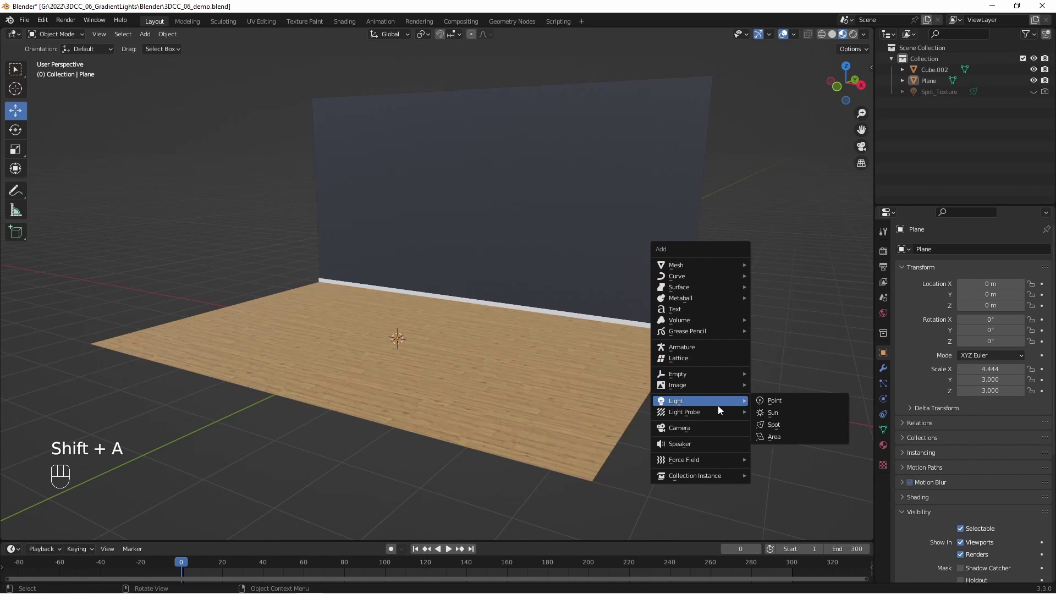
left_click(774, 436)
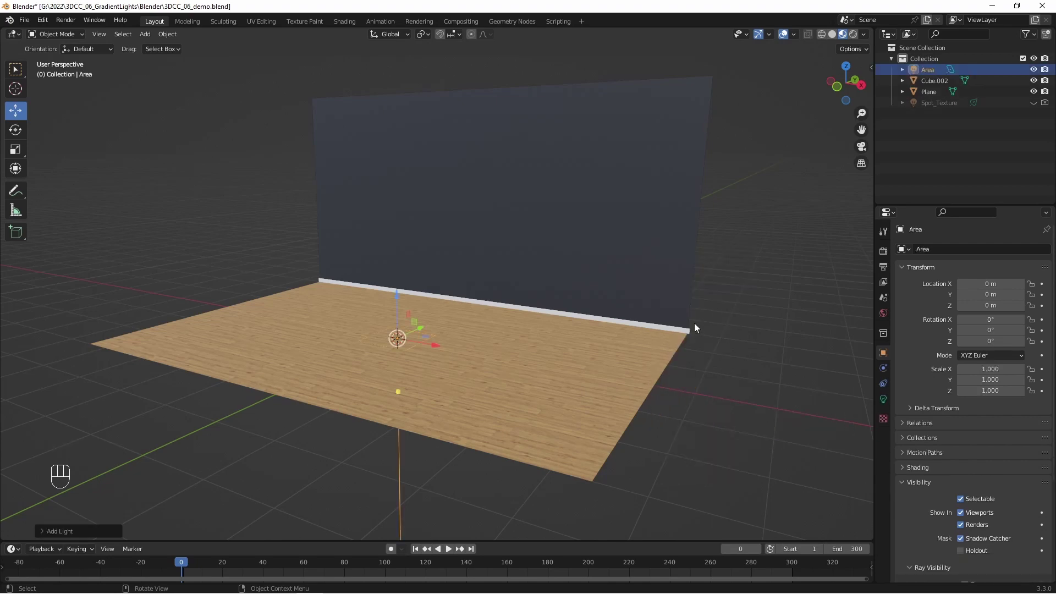
scroll(478, 310, "up", 2)
middle_click_drag(478, 310, 456, 298)
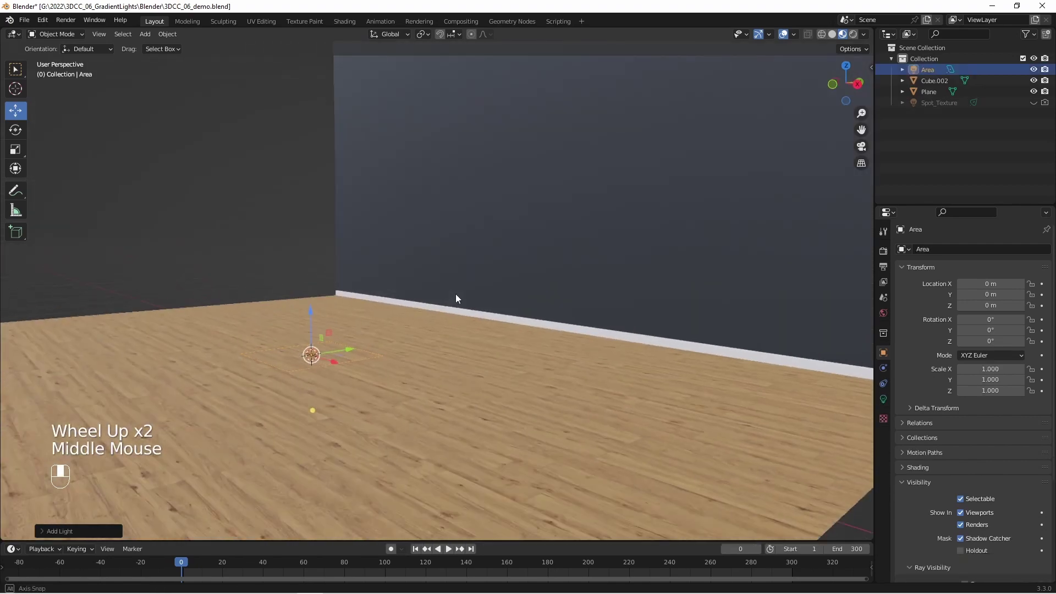
left_click_drag(312, 313, 311, 264)
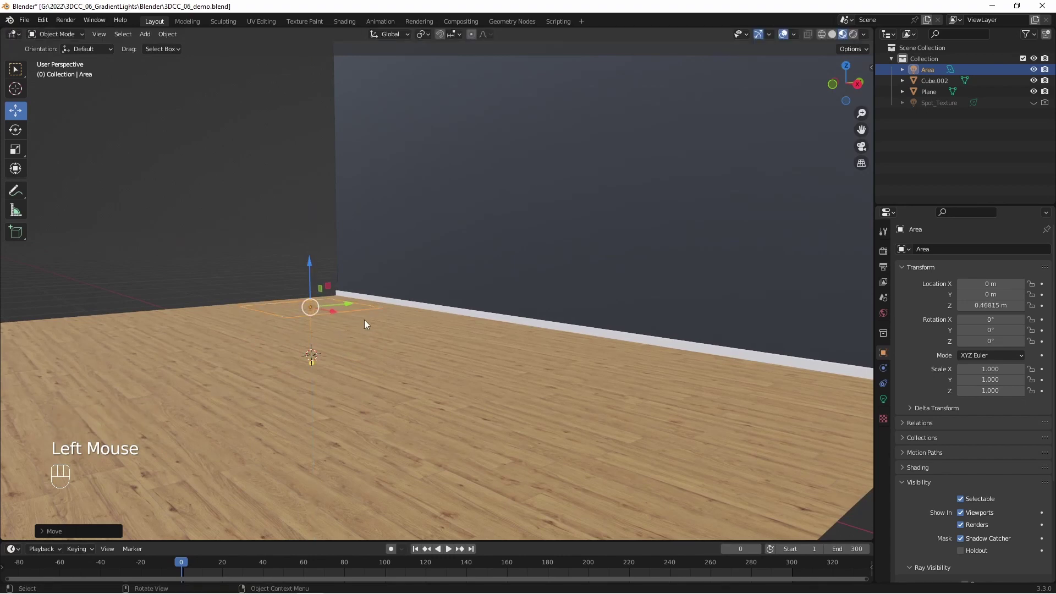
Rotate the area light in the right side view by 90° and by a further 180° so it faces the wall
key("KP_3")
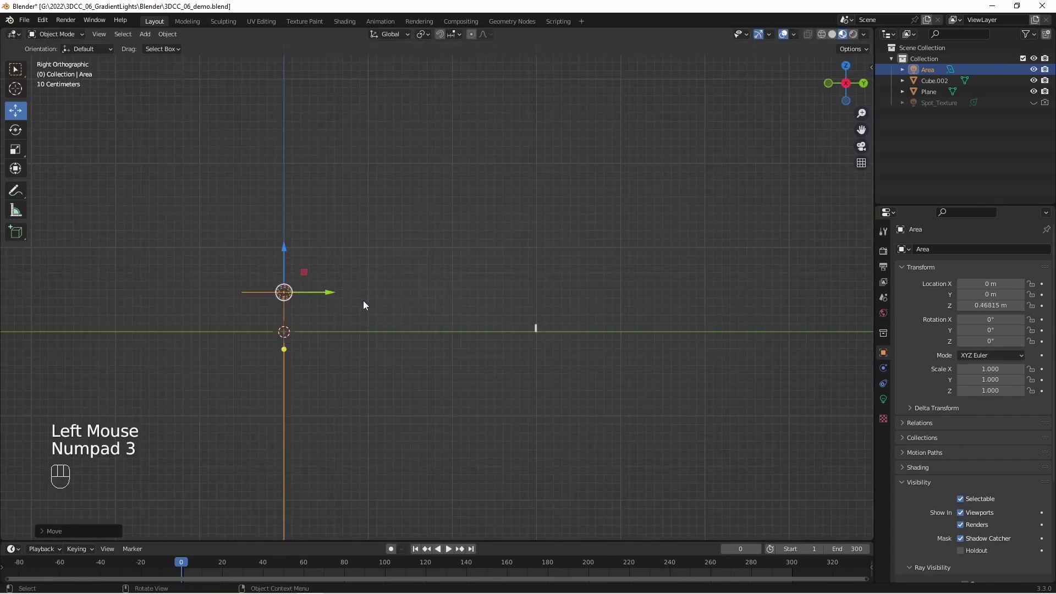
key("r")
key("KP_9")
key("KP_0")
key("KP_Enter")
key("r")
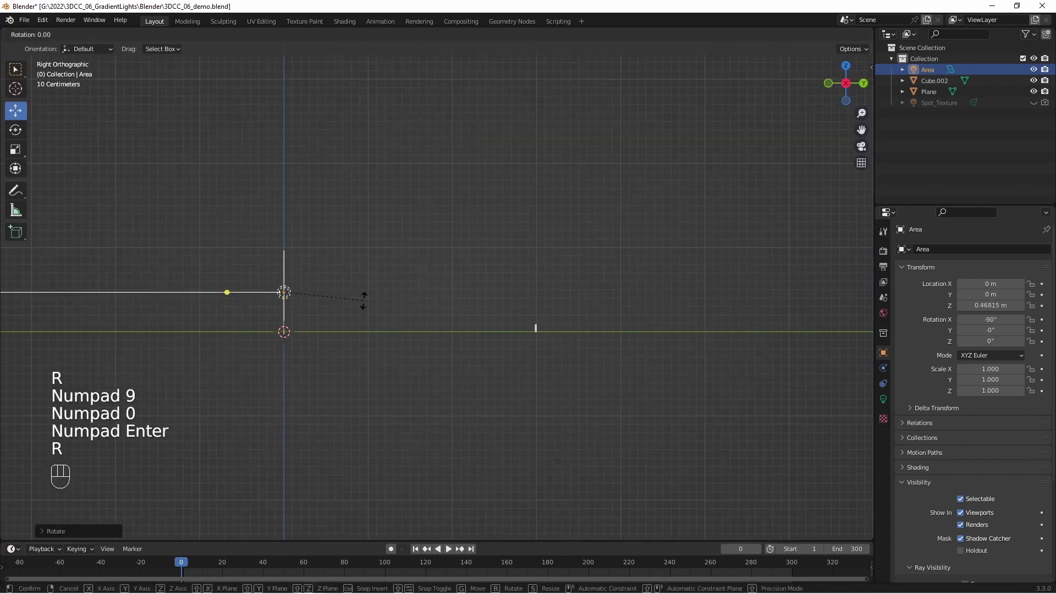
key("KP_1")
key("KP_8")
key("KP_0")
key("KP_Enter")
Move the area light toward the wall to about 2.56 m in Y and raise it to about 1.97 m in Z
scroll(364, 301, "down", 1)
middle_click_drag(363, 300, 384, 266)
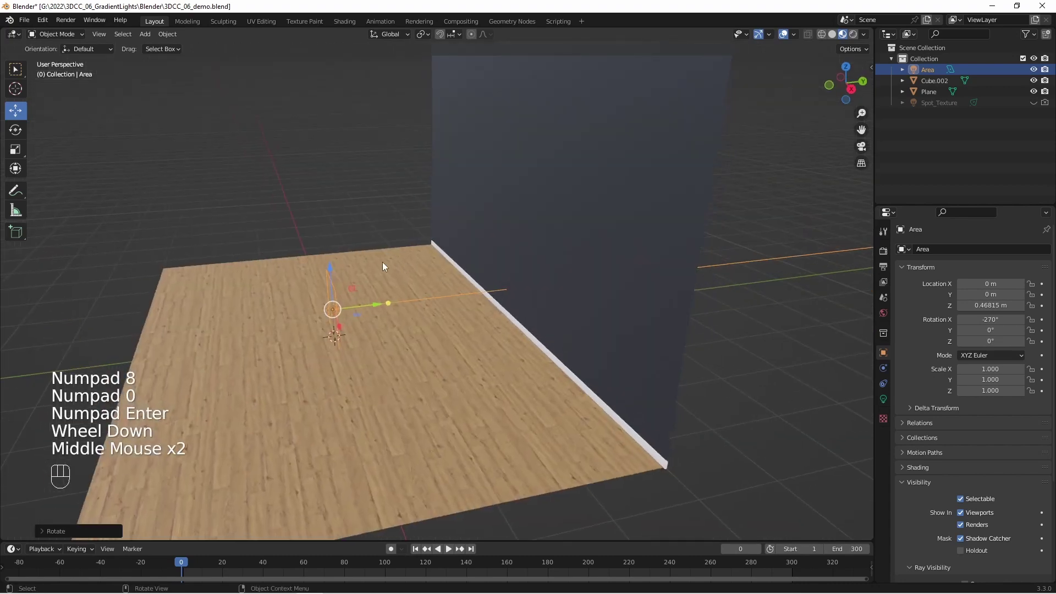
left_click_drag(372, 308, 524, 290)
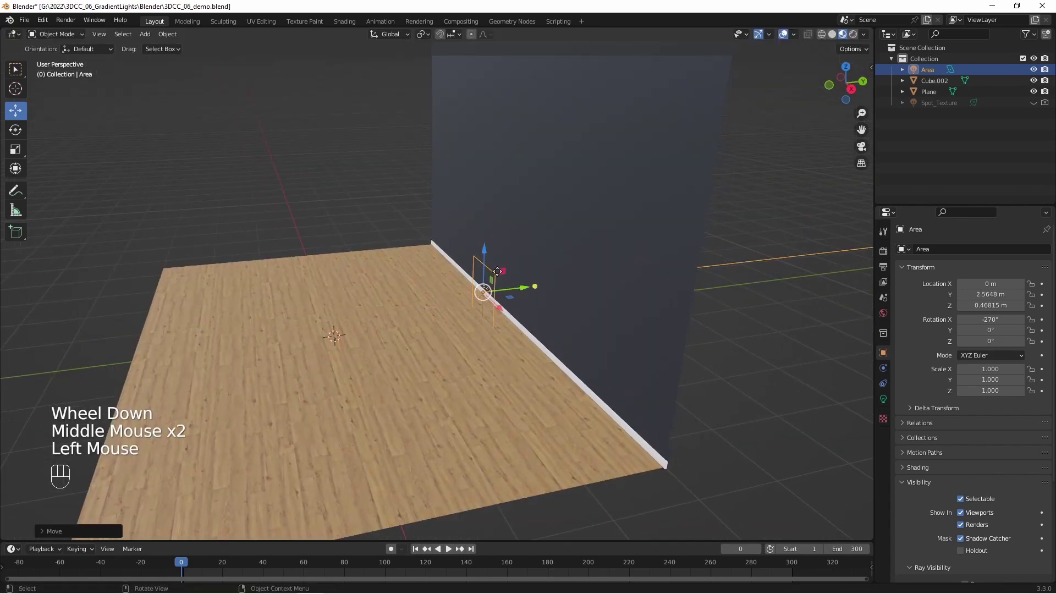
left_click_drag(485, 251, 484, 167)
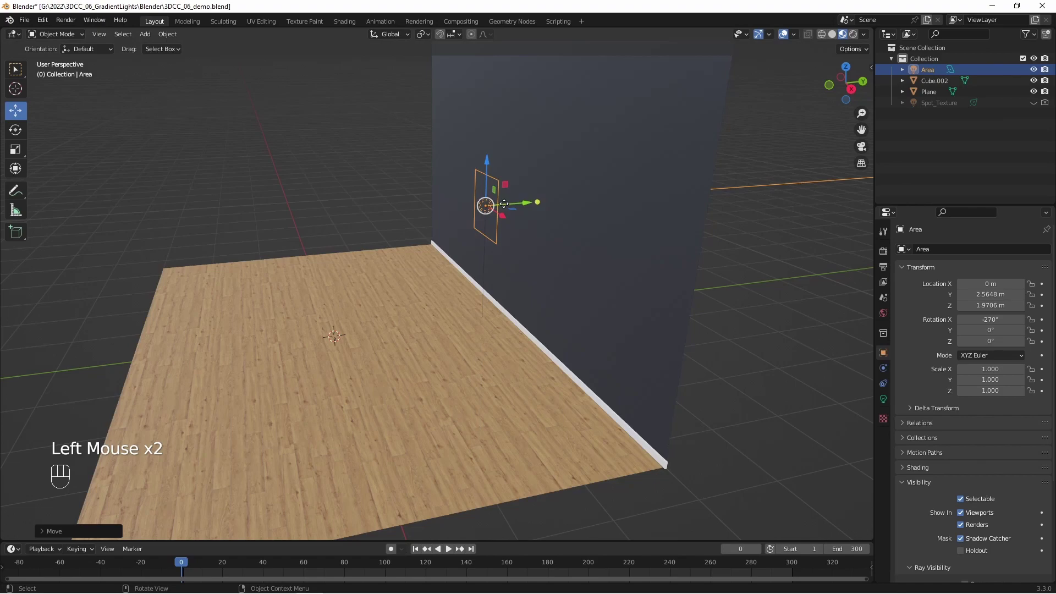
middle_click_drag(484, 167, 568, 253)
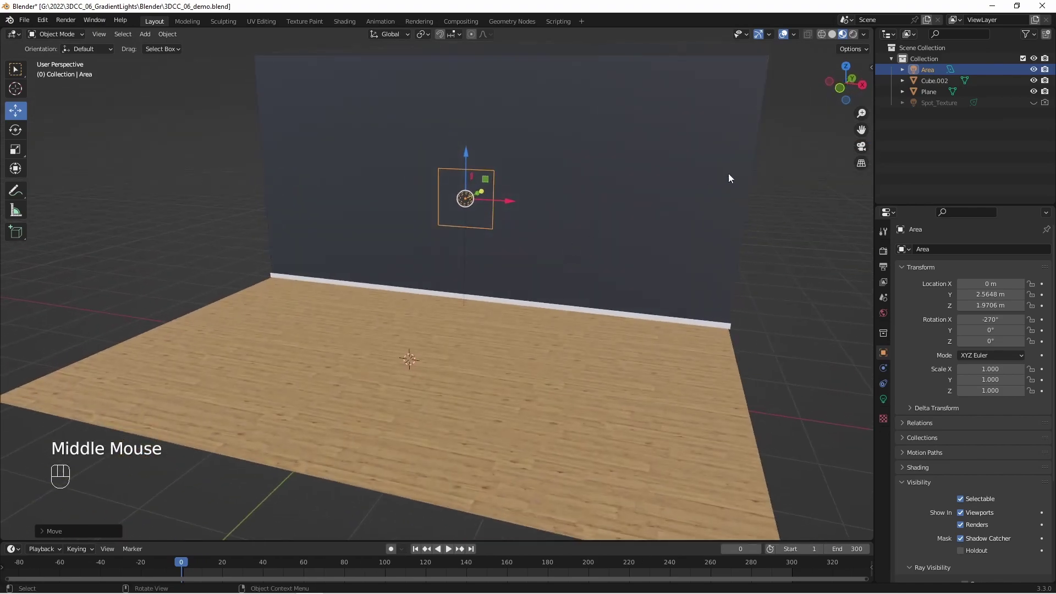
Try scaling the square area light along the X and Z axes, and undo the scaling
key("KP_Decimal")
scroll(500, 187, "down", 2)
middle_click_drag(545, 193, 573, 273)
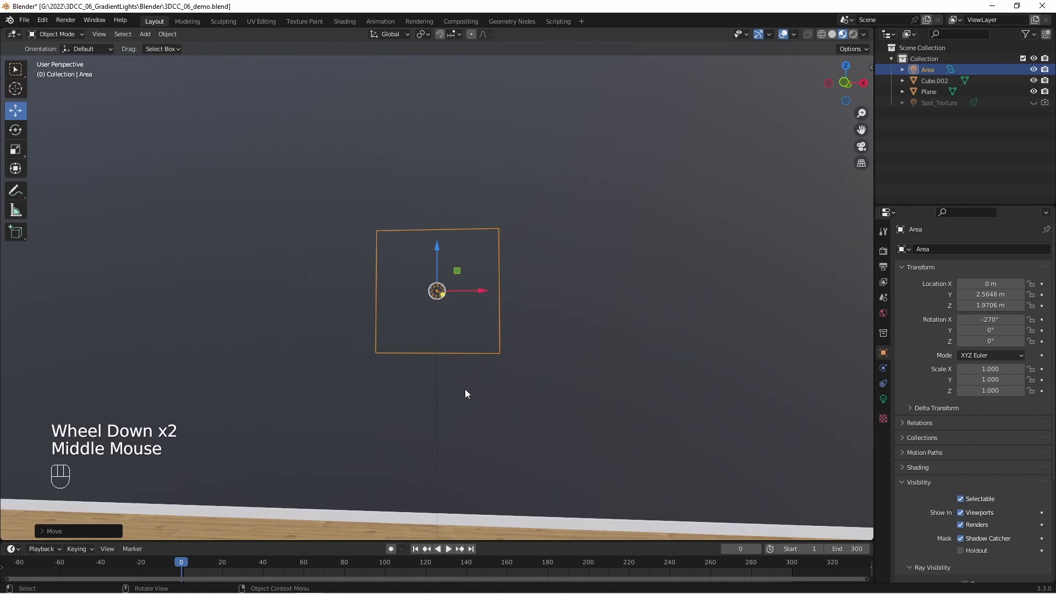
key("s")
key("x")
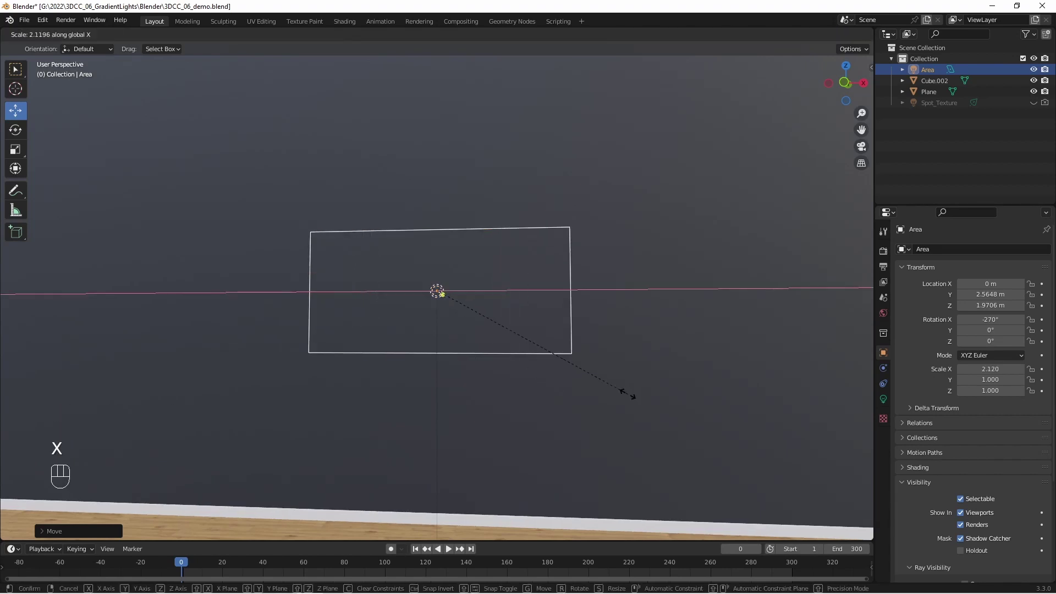
key("y")
key("z")
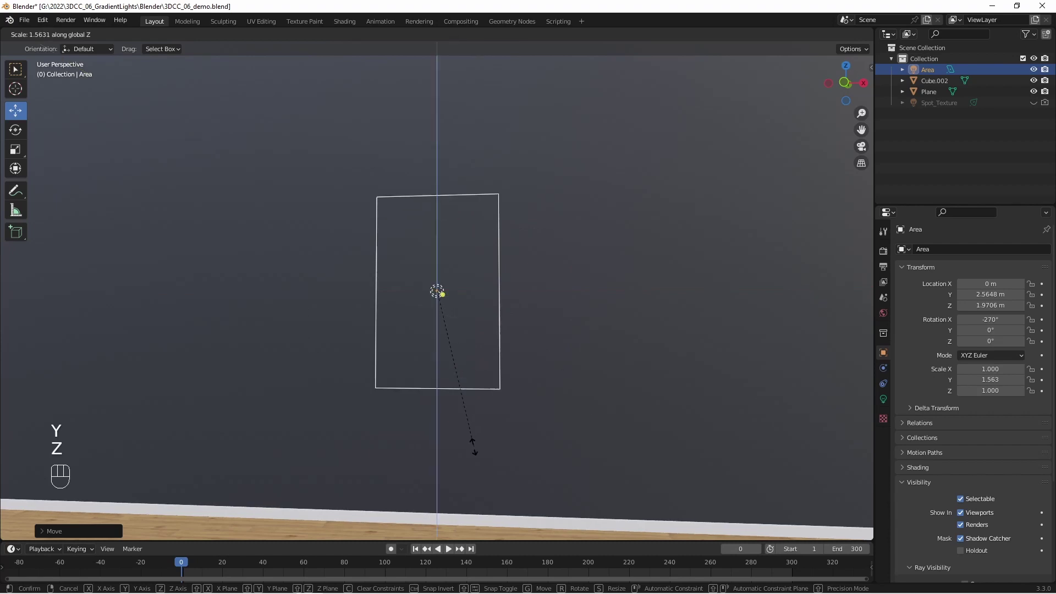
left_click(460, 322)
key("ctrl+z")
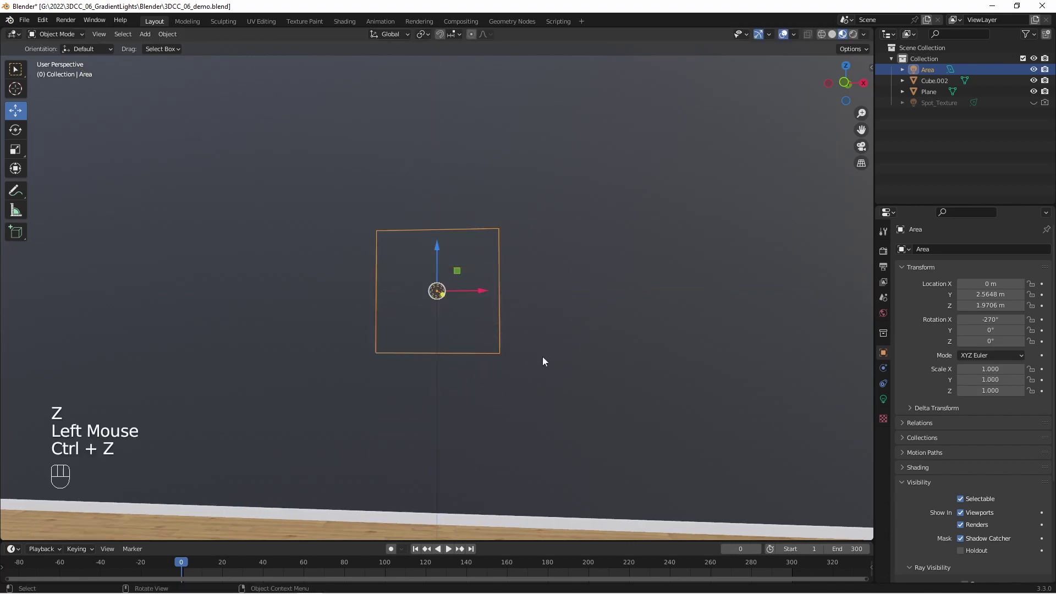
Change the area light's shape to Rectangle in its light settings
middle_click_drag(570, 275, 546, 255)
scroll(541, 277, "down", 4)
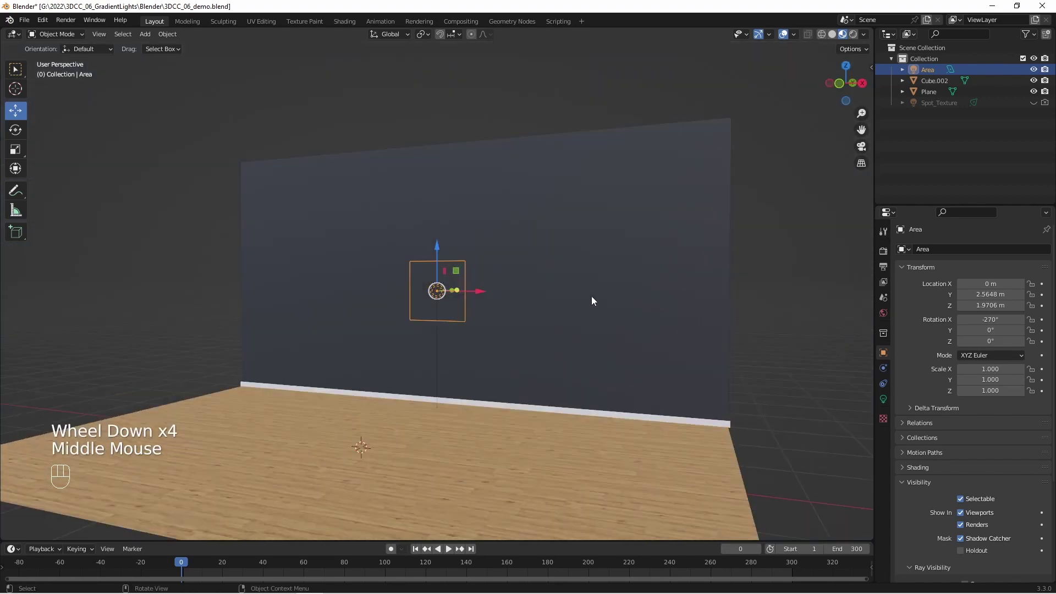
left_click(885, 401)
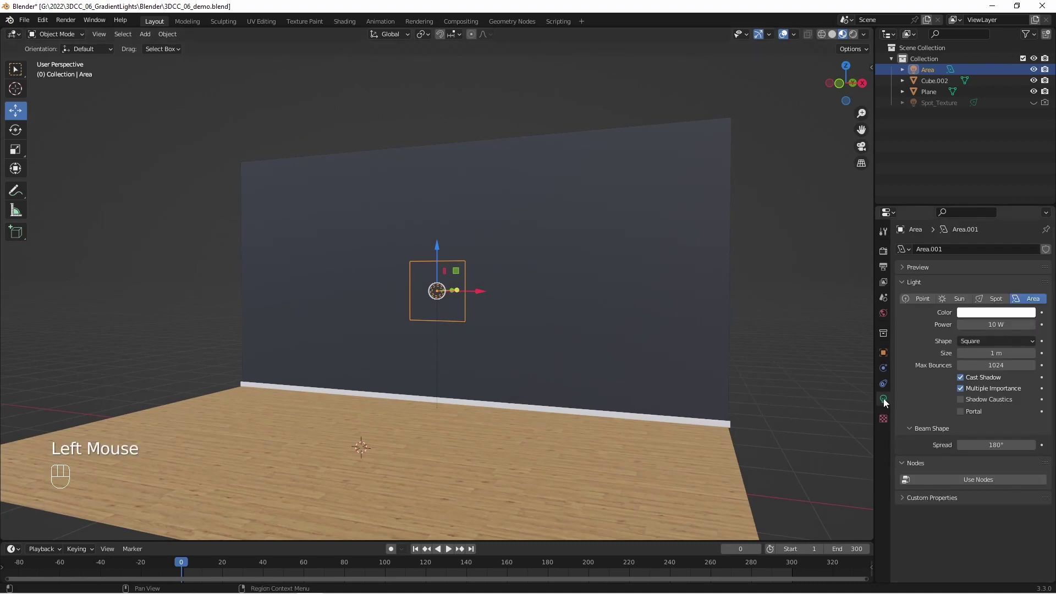
left_click(988, 341)
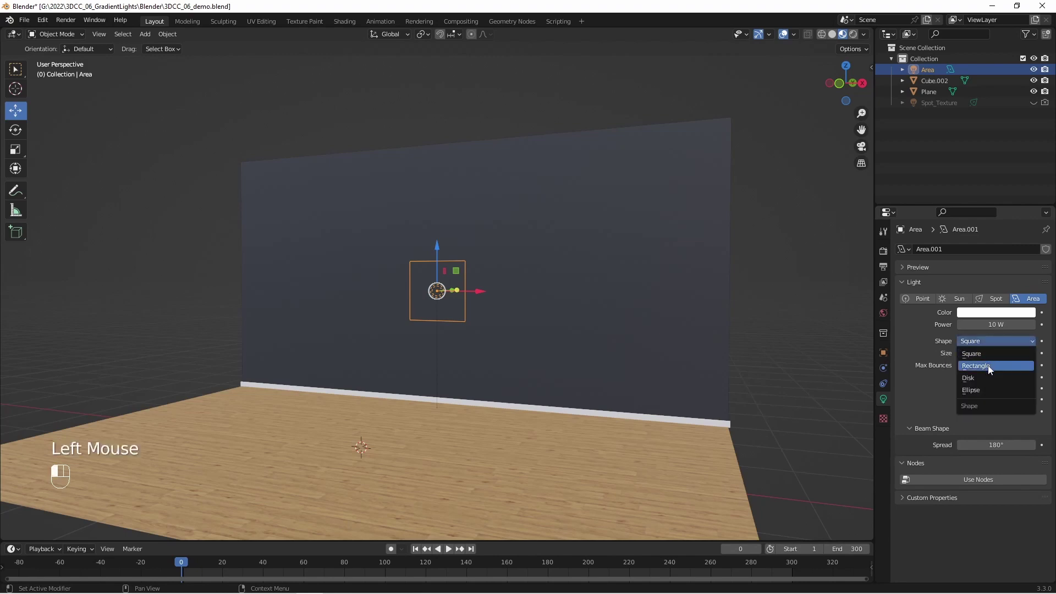
left_click(990, 367)
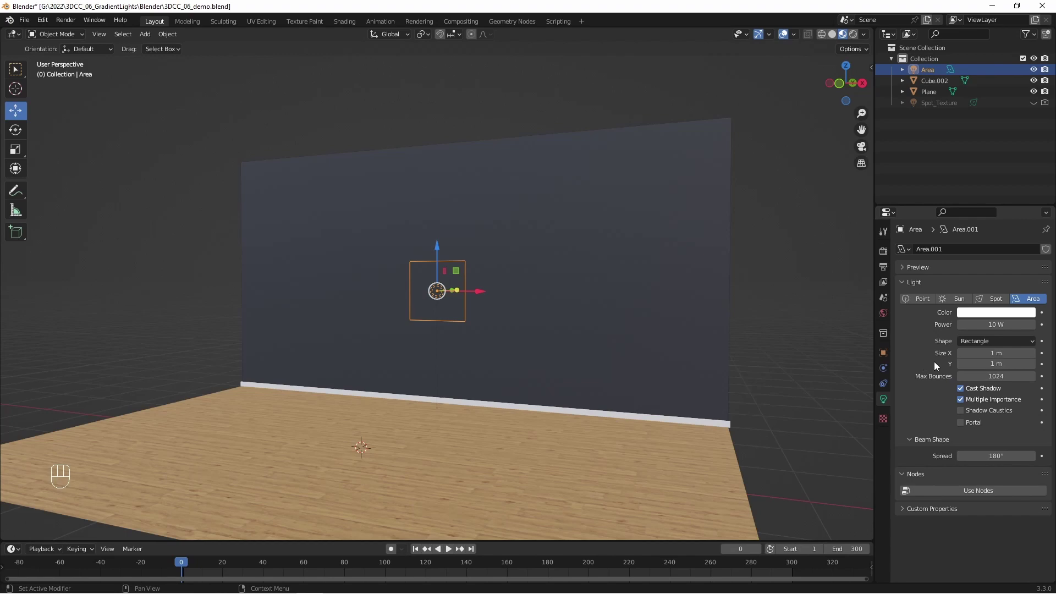
Set the rectangular area light's size to 4 m in X and 0.05 m in Y
mouse_move(993, 353)
left_mouse_down()
mouse_move(974, 353)
mouse_move(999, 353)
left_mouse_up()
double_click(999, 353)
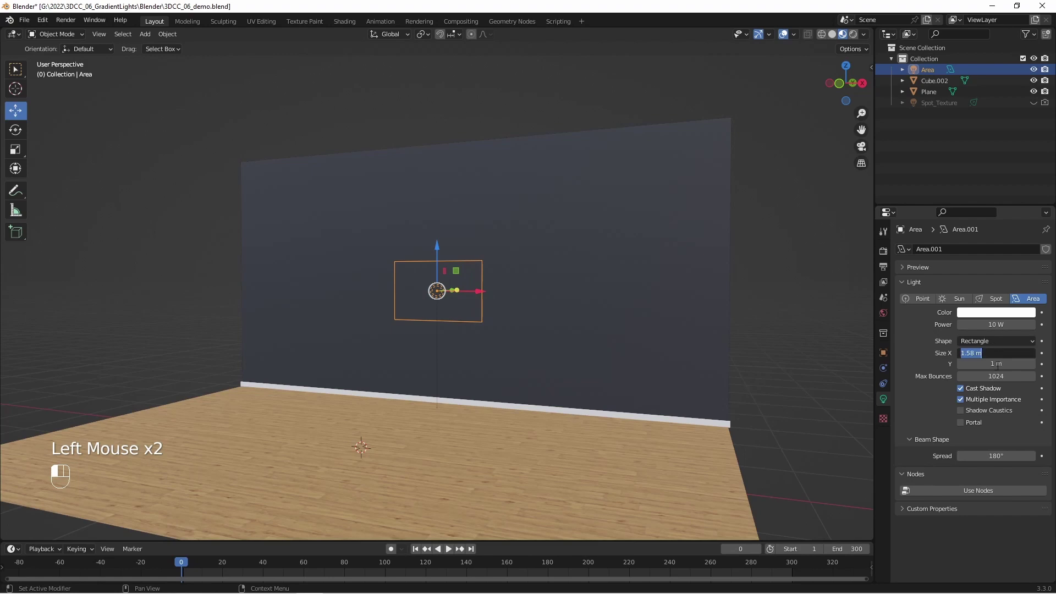
type("4")
key("Return")
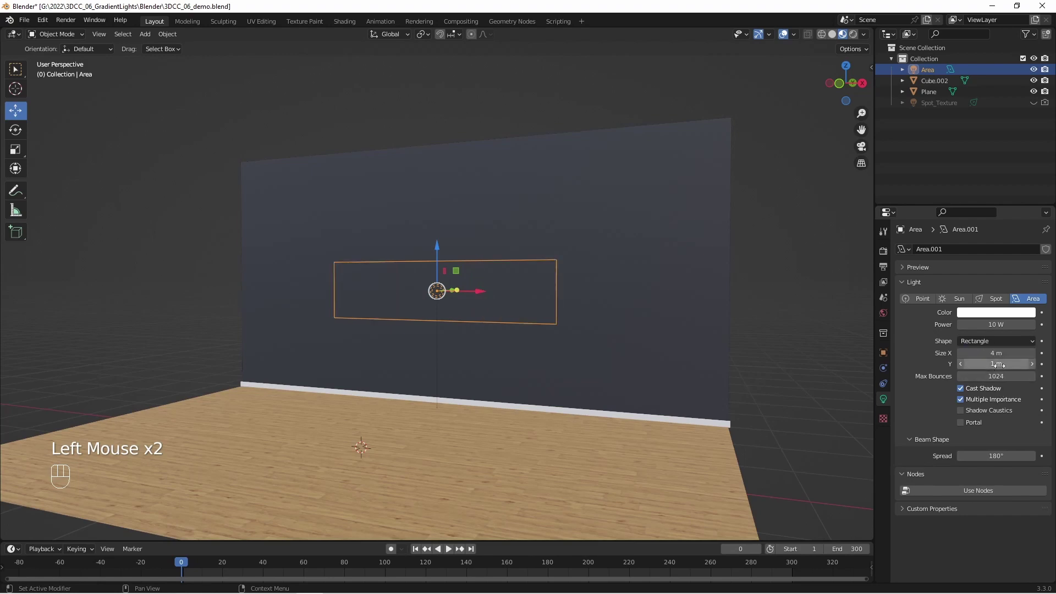
left_click(999, 365)
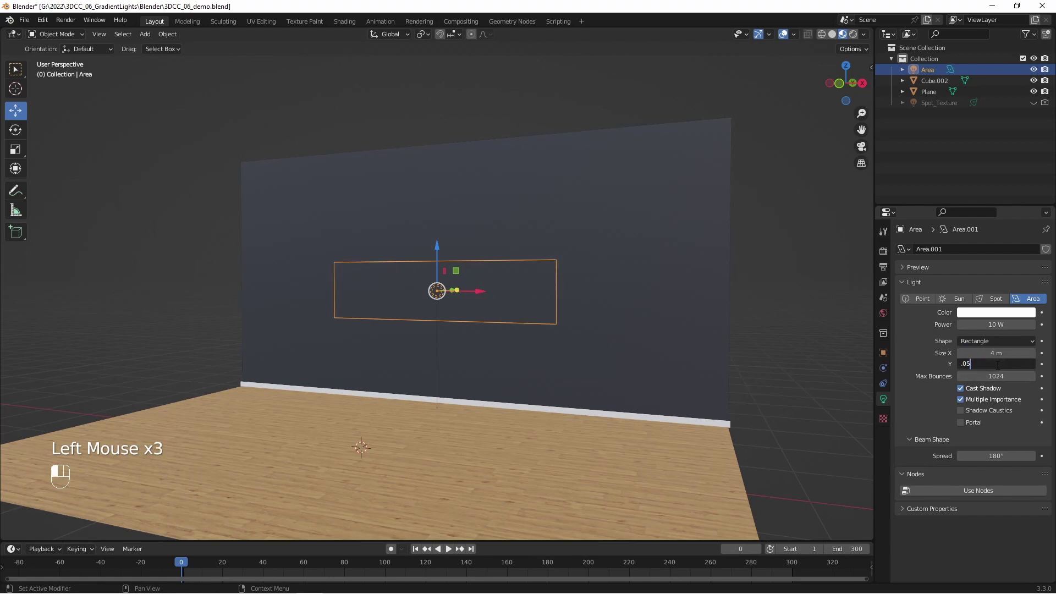
key("Return")
In the Shading workspace, set the shader editor to Object and enable nodes for the area light
mouse_move(374, 308)
middle_mouse_down()
mouse_move(384, 321)
mouse_move(442, 312)
mouse_move(443, 324)
mouse_move(375, 341)
mouse_move(364, 319)
middle_mouse_up()
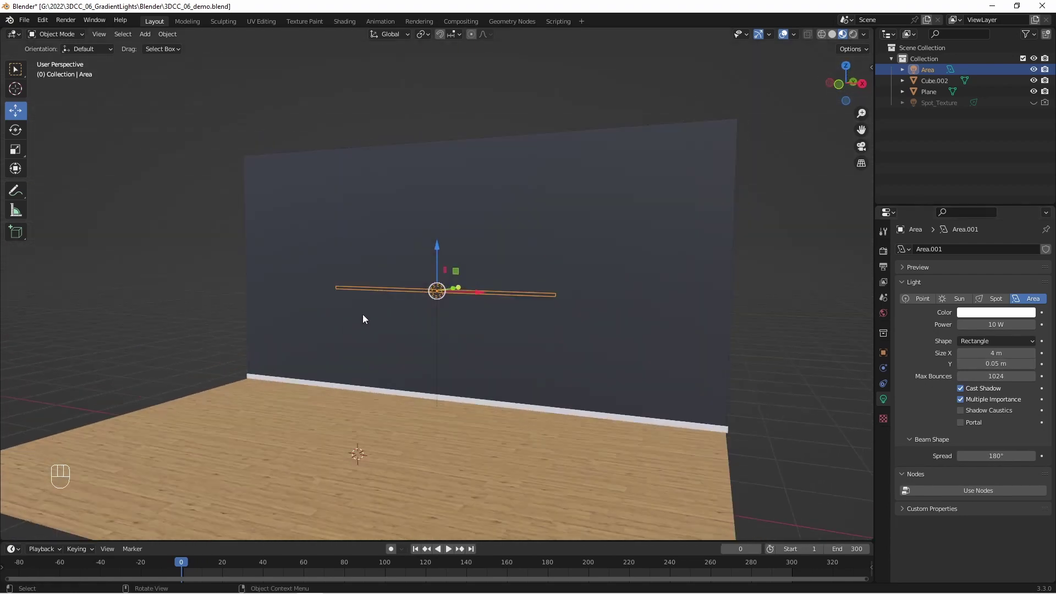
left_click(343, 21)
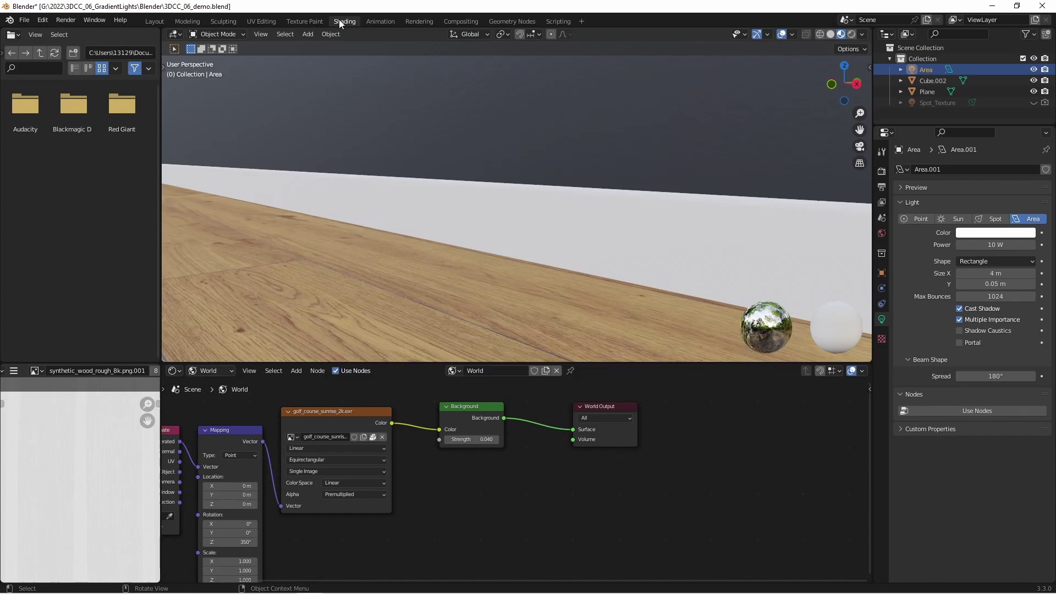
left_click(222, 372)
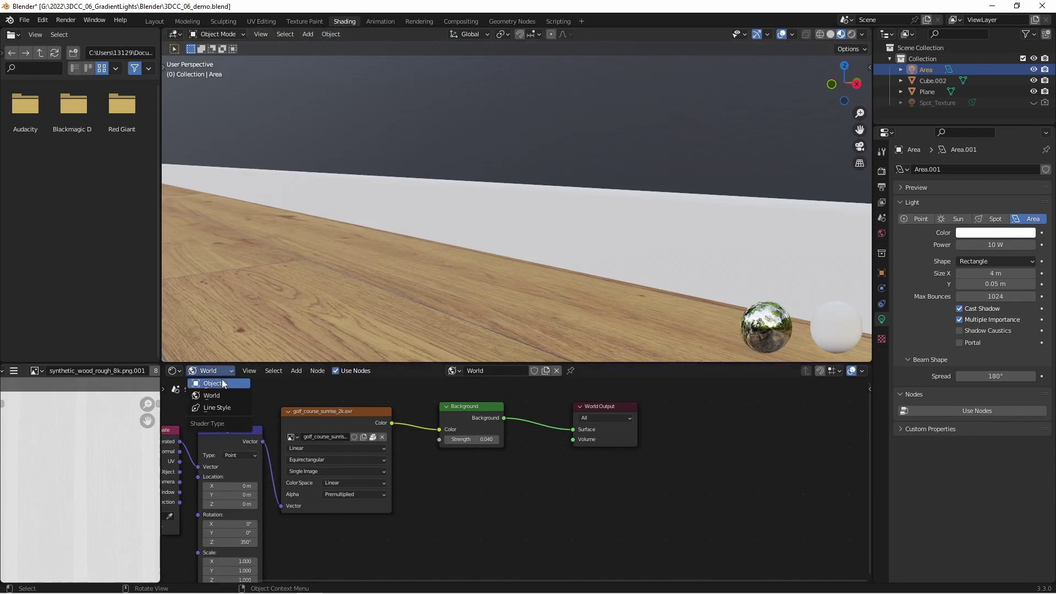
left_click(223, 379)
middle_click_drag(315, 289, 394, 190)
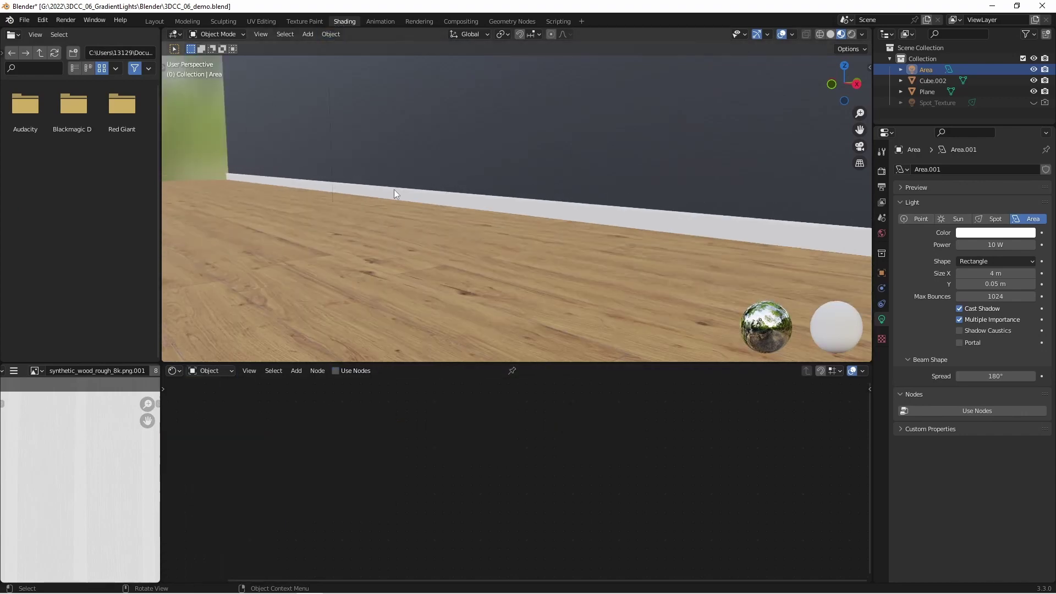
key("KP_Decimal")
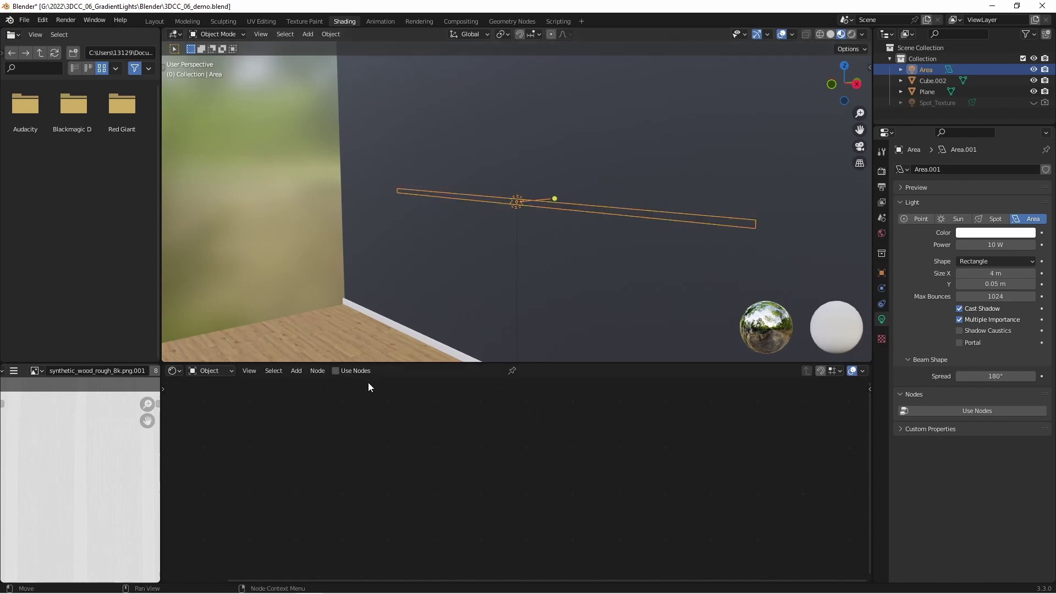
left_click(336, 372)
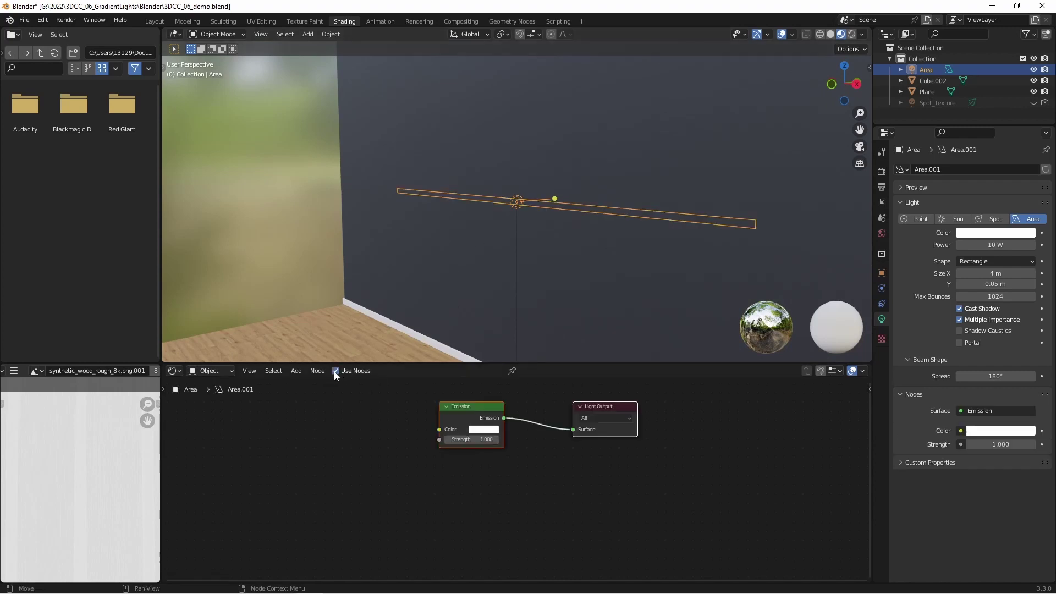
Add a ColorRamp node to the area light's node tree and place it before the Emission node
scroll(639, 491, "down", 2)
scroll(639, 490, "up", 3)
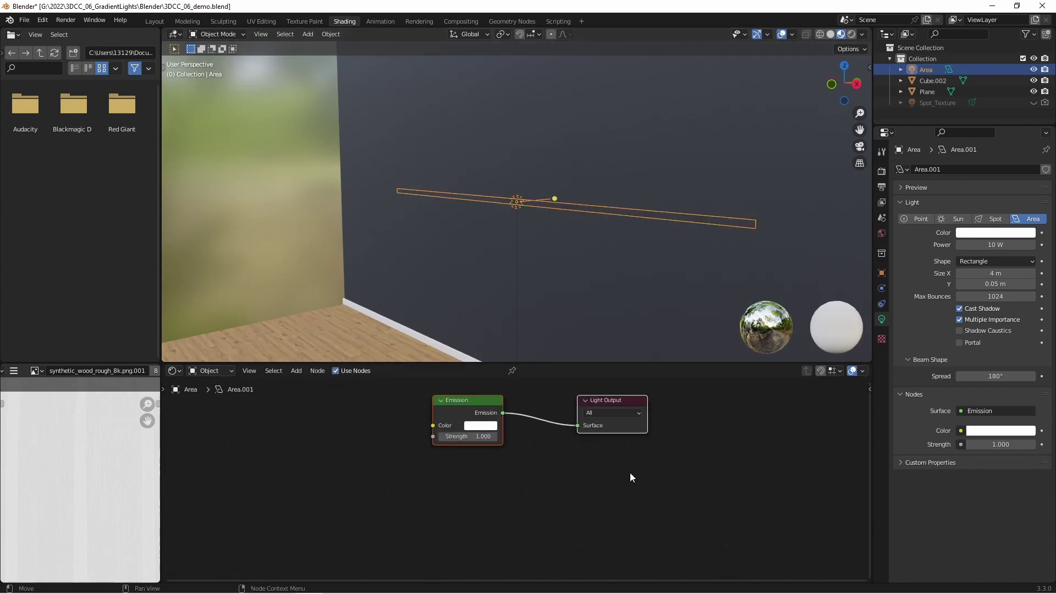
middle_click_drag(630, 479, 770, 515)
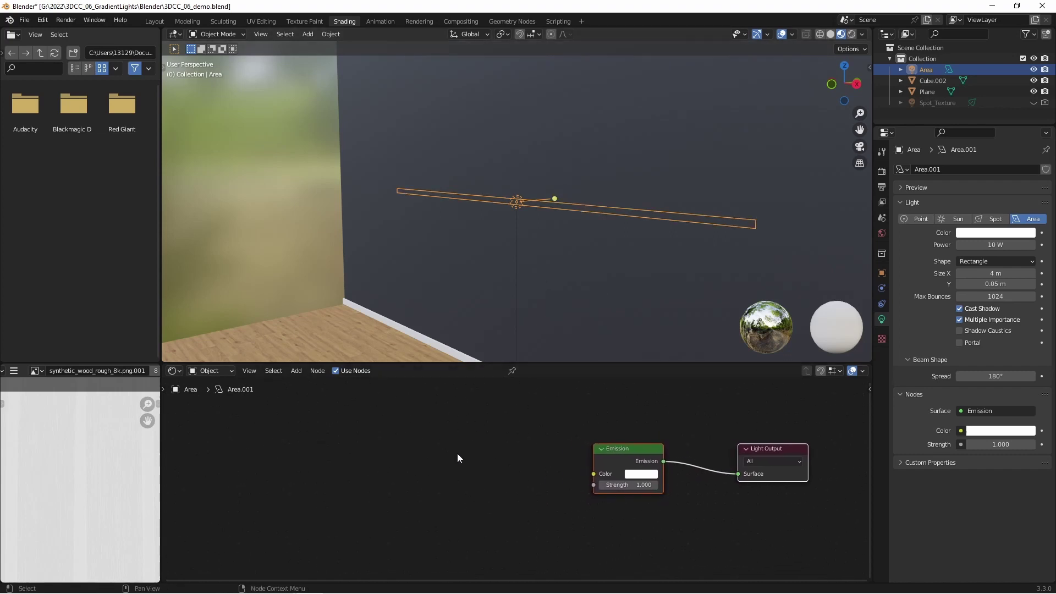
key("shift+a")
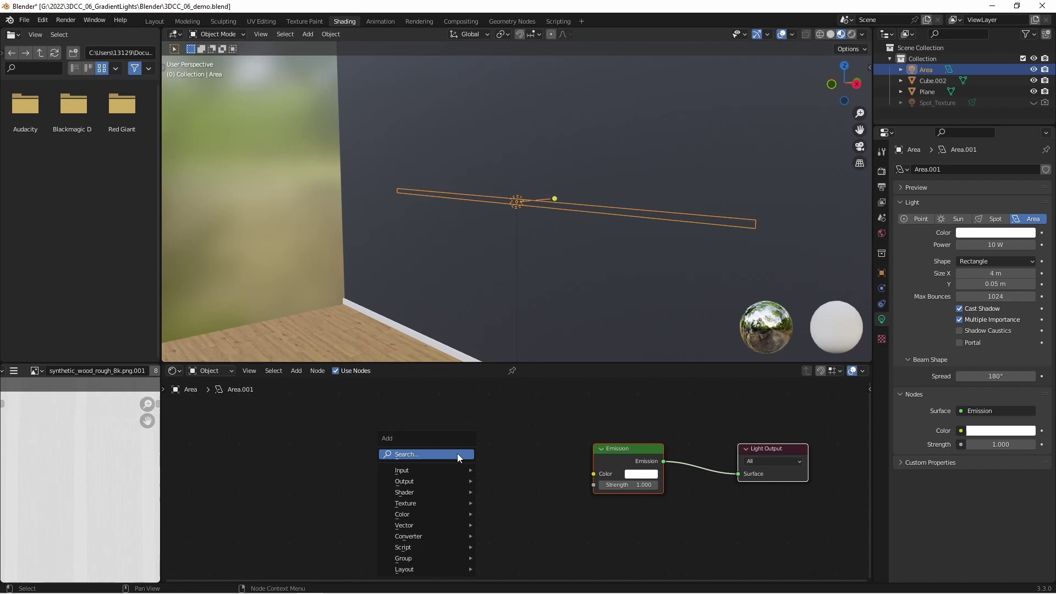
left_click(457, 454)
type("color")
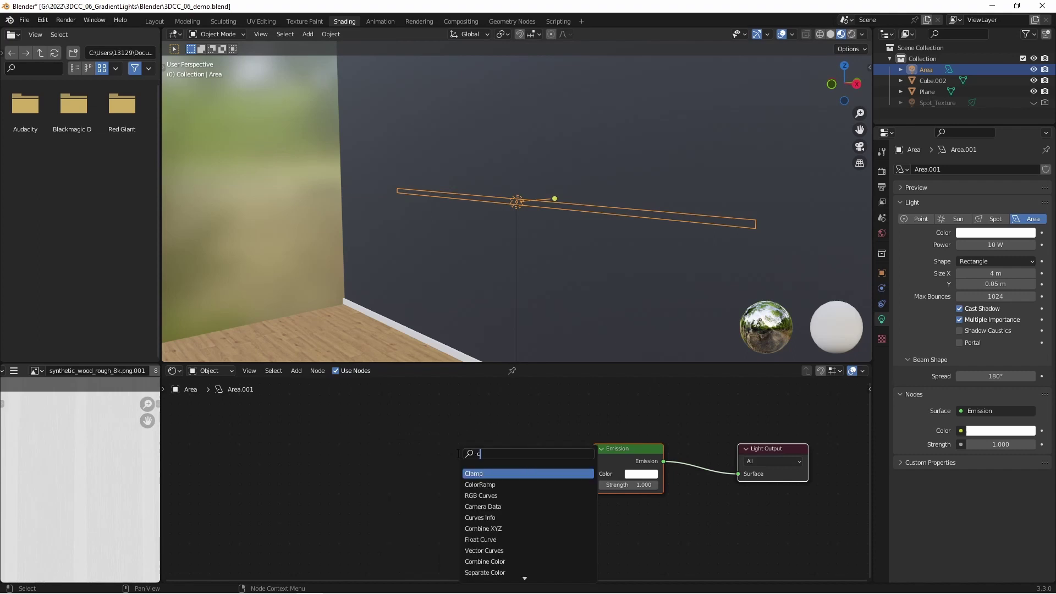
left_click(477, 474)
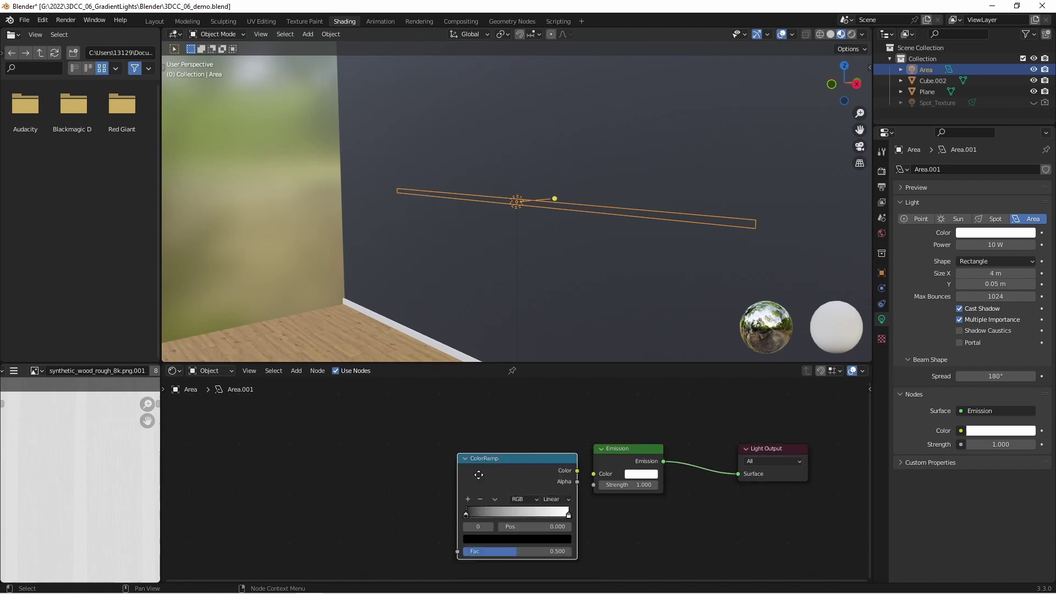
left_click(453, 452)
Add a Mapping node and place it before the ColorRamp node
key("shift+a")
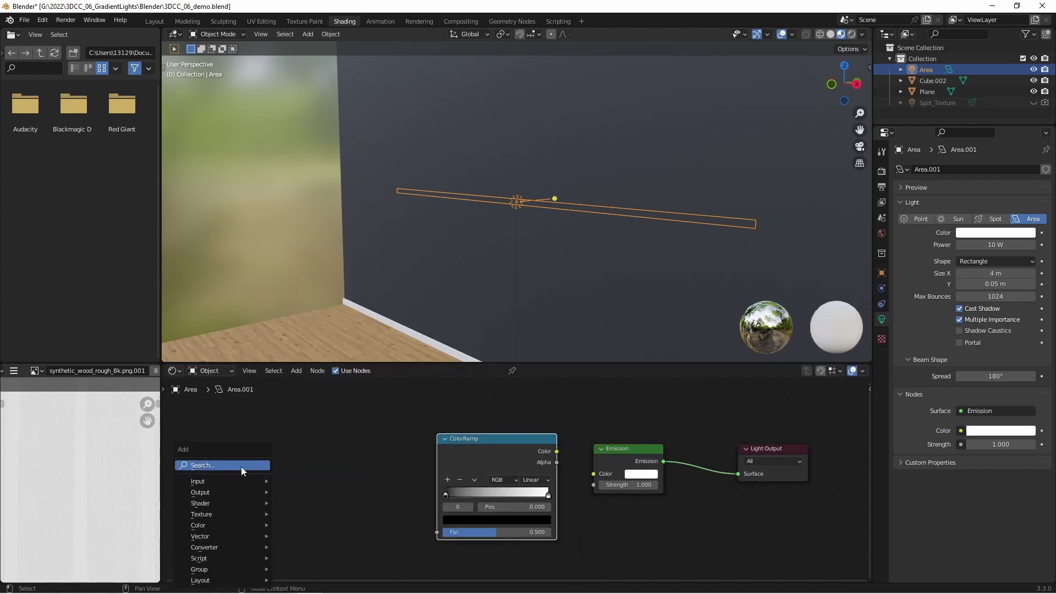
left_click(242, 465)
type("mapp")
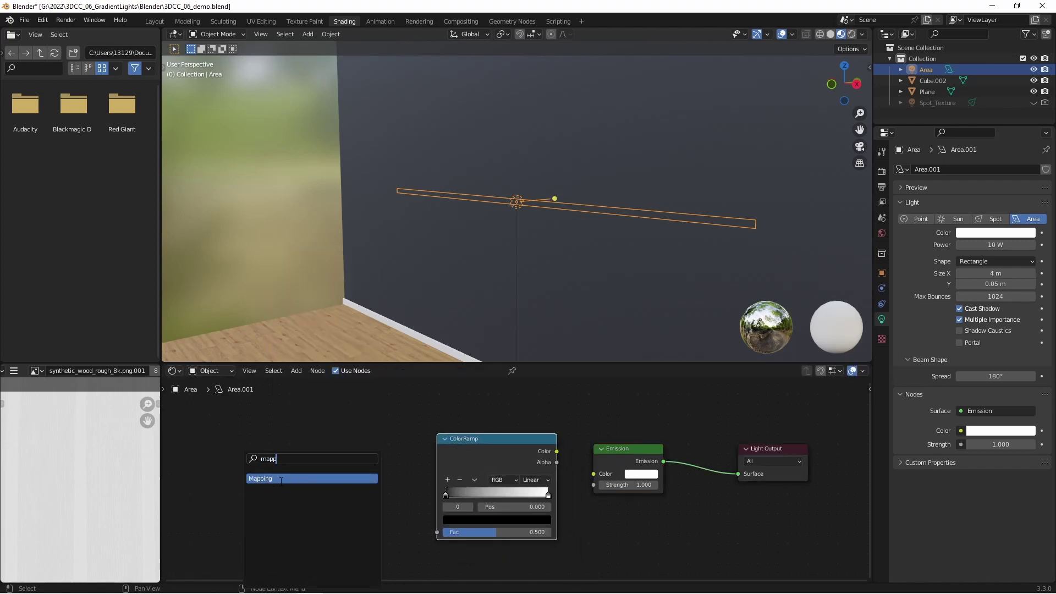
key("Return")
left_click(315, 422)
Add a Geometry node and place it before the Mapping node
key("shift+a")
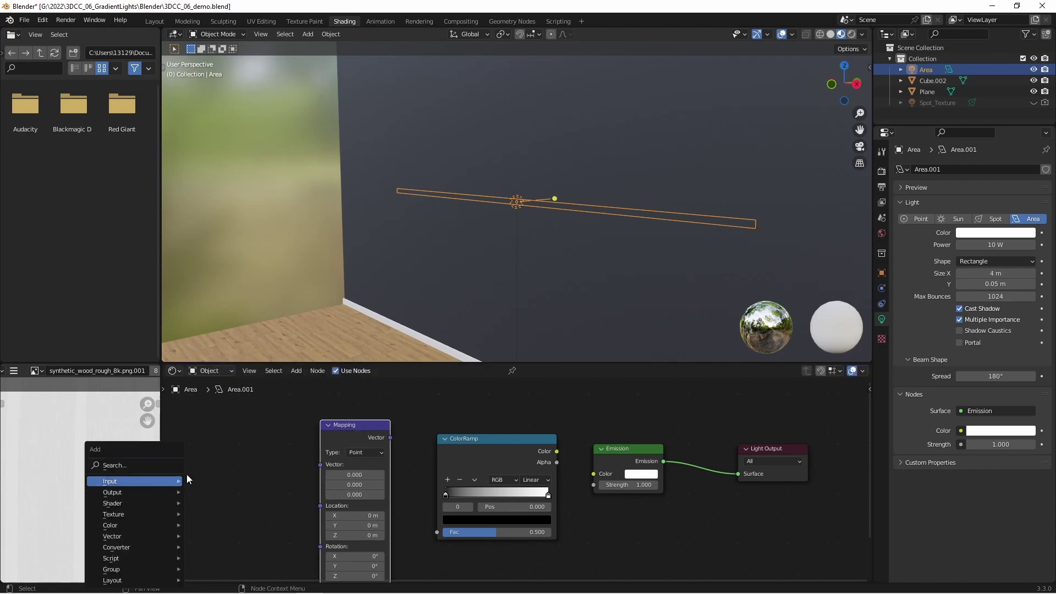
left_click(155, 468)
type("geom")
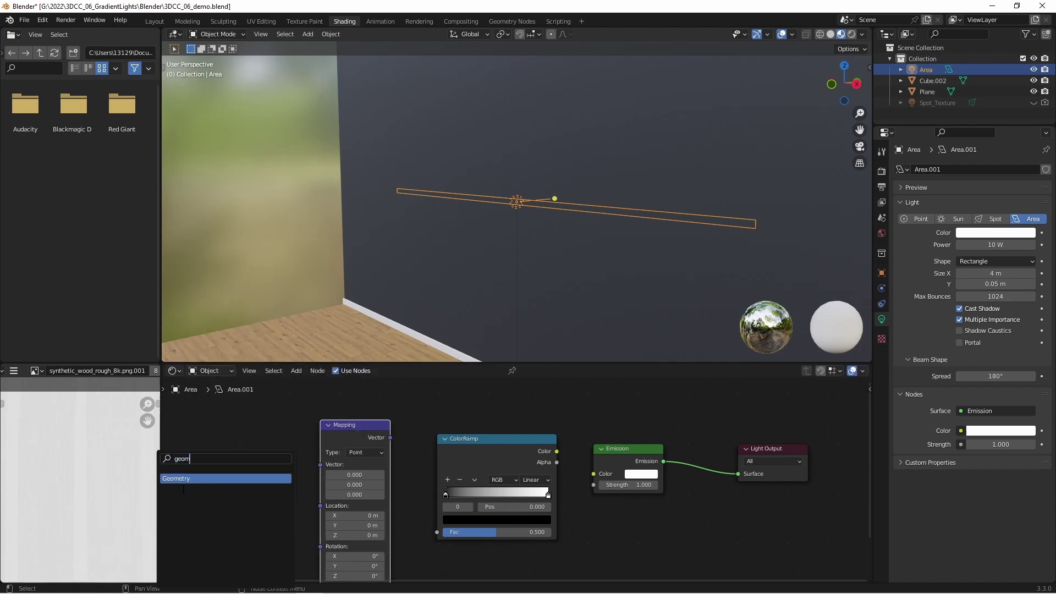
key("Return")
left_click(243, 500)
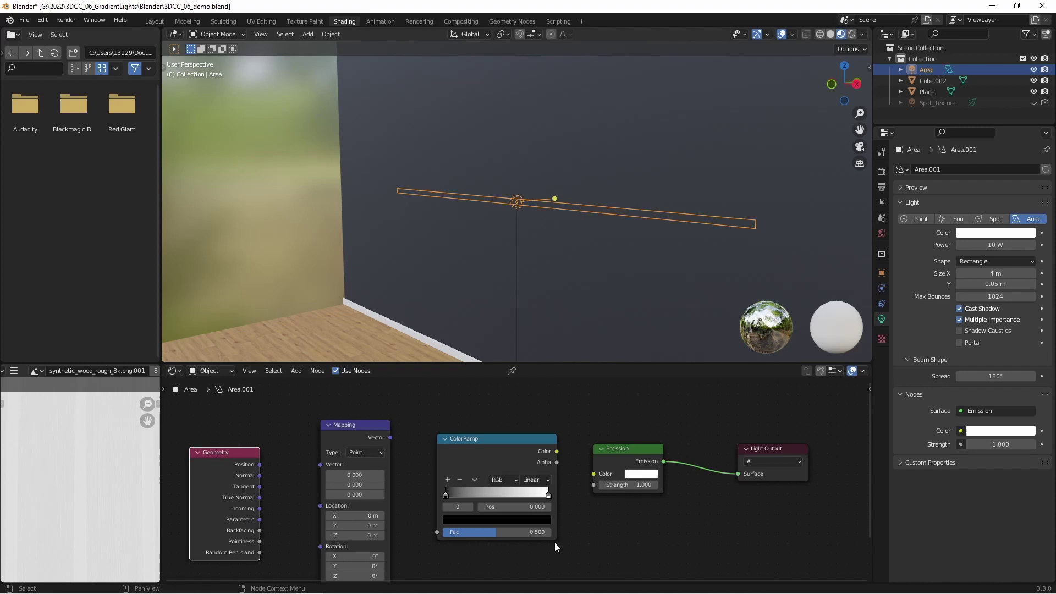
Link Geometry's Parametric output to Mapping's Vector, Mapping's Vector output to ColorRamp's Fac, and ColorRamp's Color to Emission's Color
middle_click_drag(588, 547, 578, 520)
left_click_drag(547, 426, 583, 448)
left_click_drag(379, 412, 427, 506)
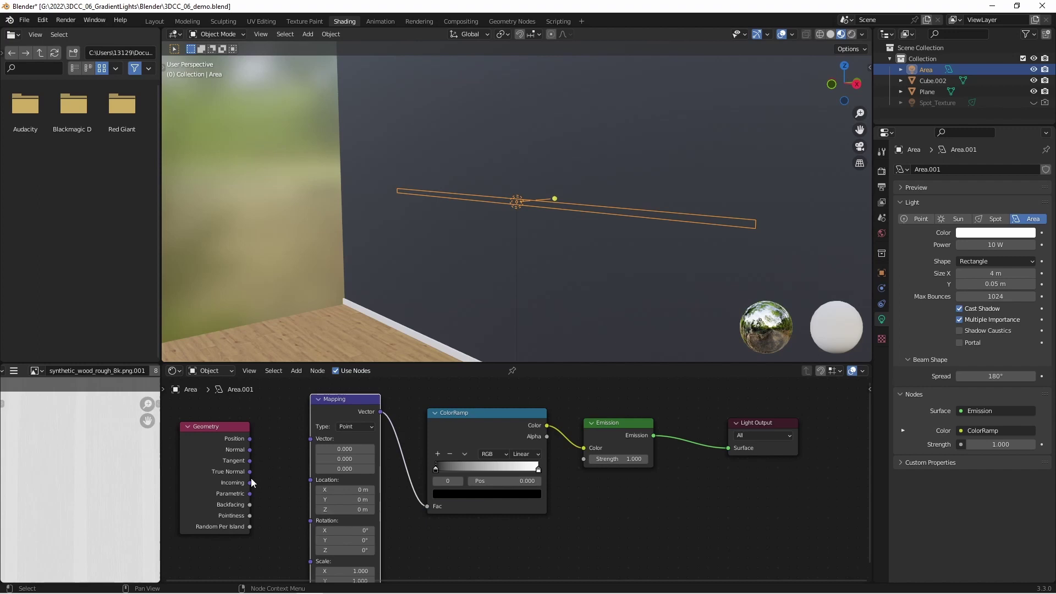
left_click_drag(250, 493, 311, 439)
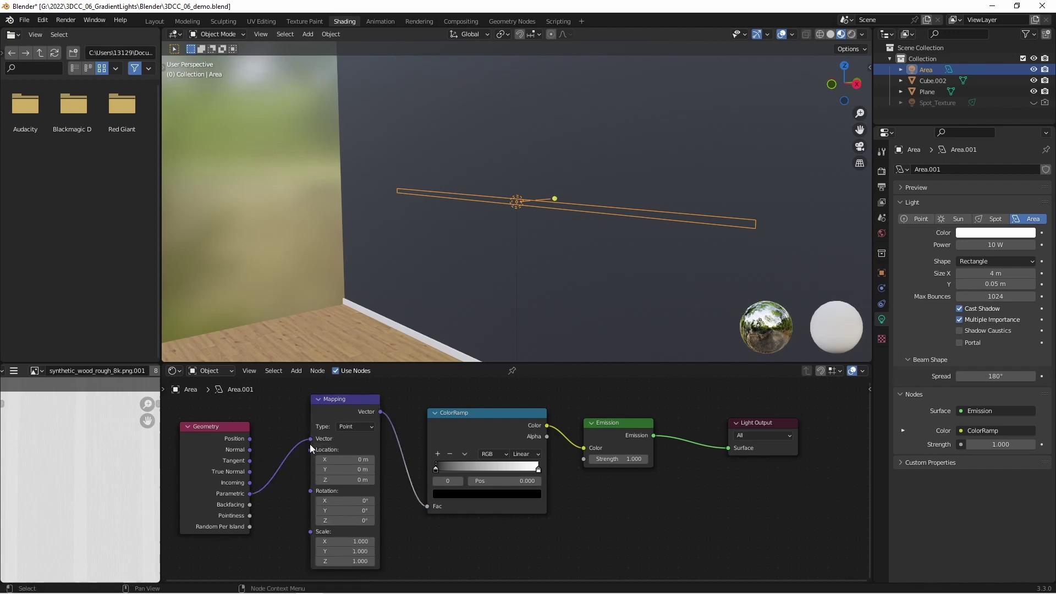
Set the Emission node's strength to 3 and switch the 3D viewport to Rendered shading
middle_click_drag(714, 516, 751, 508)
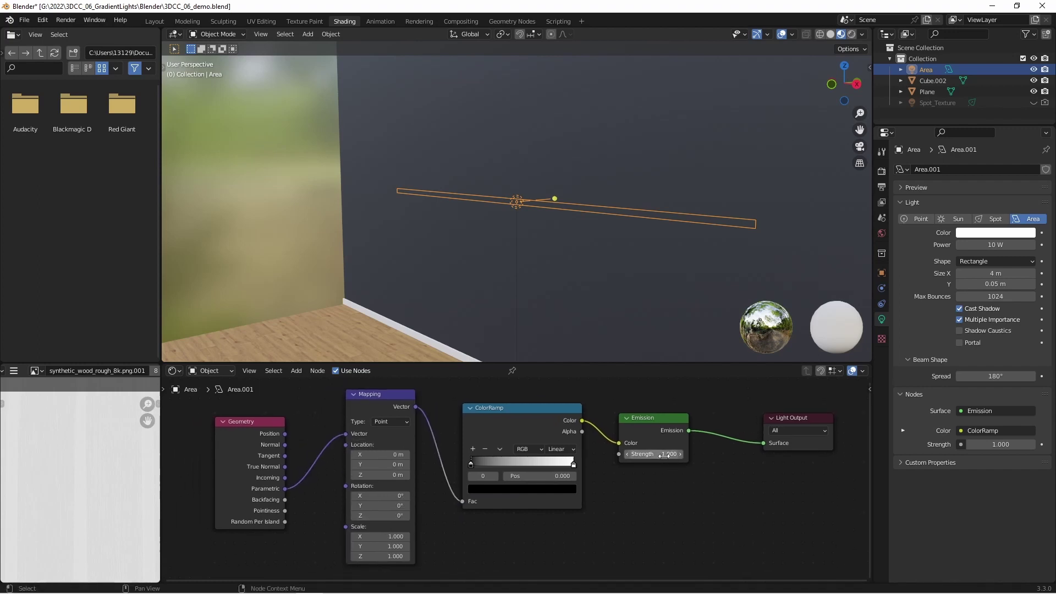
left_click(665, 455)
type("3")
key("Return")
left_click(851, 35)
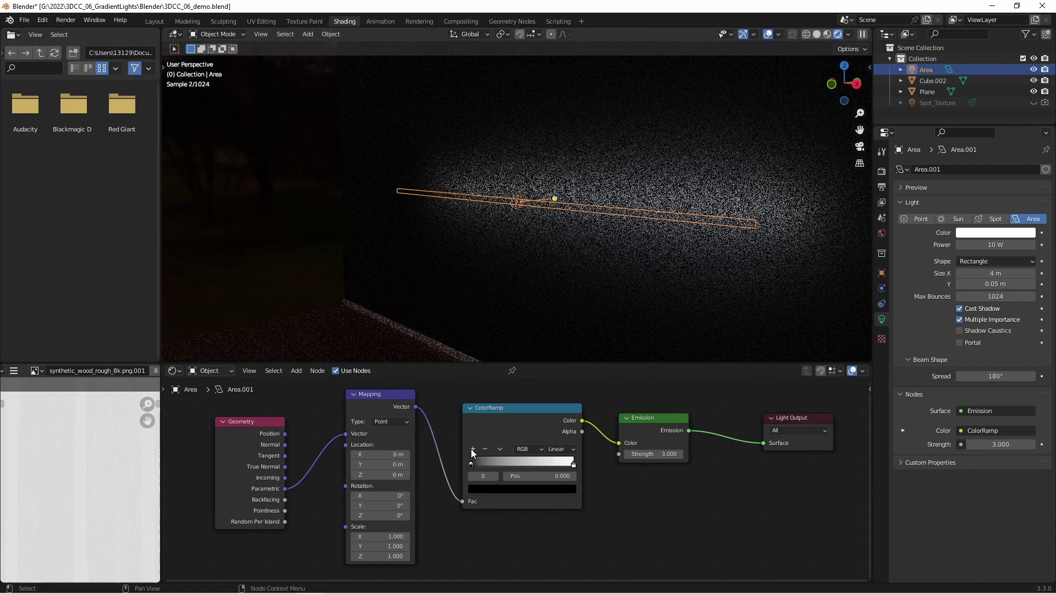
Add a stop in the middle of the ColorRamp, color it saturated red, and color the last stop orange
left_click(473, 449)
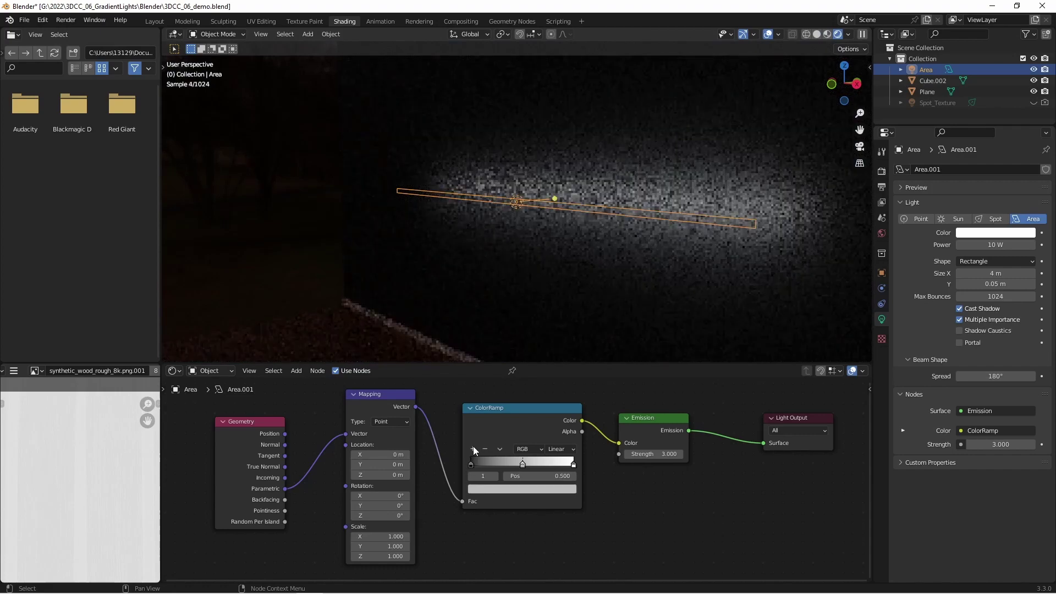
left_click(522, 489)
left_click(509, 420)
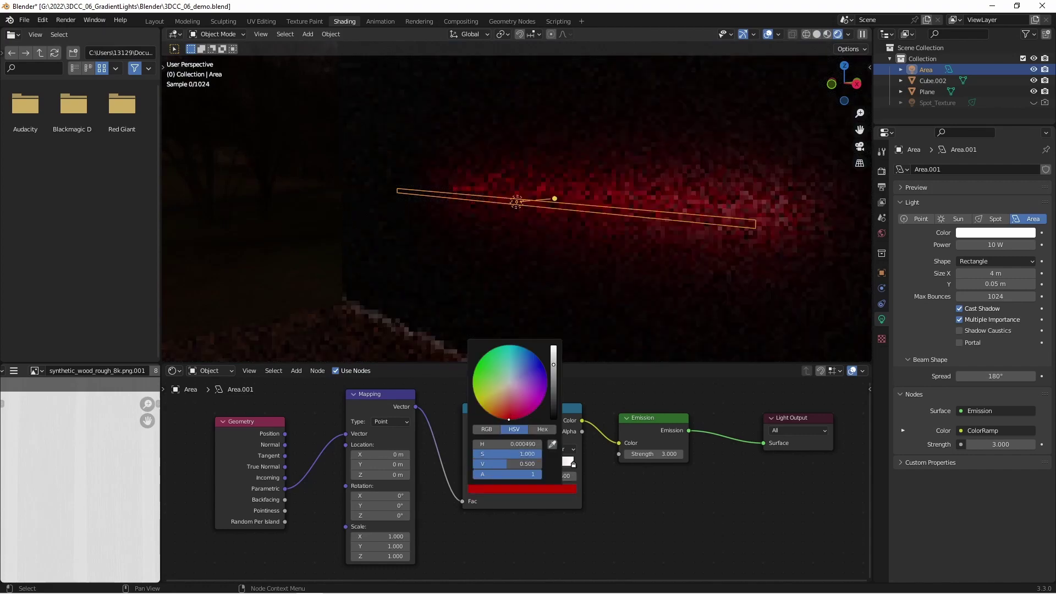
left_click(573, 465)
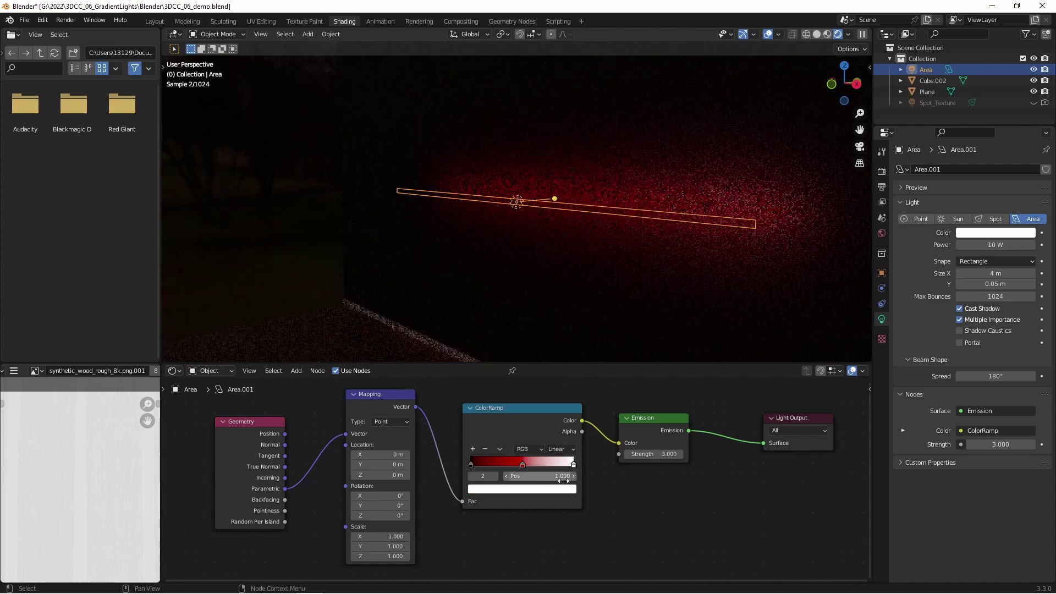
left_click(556, 489)
left_click(489, 412)
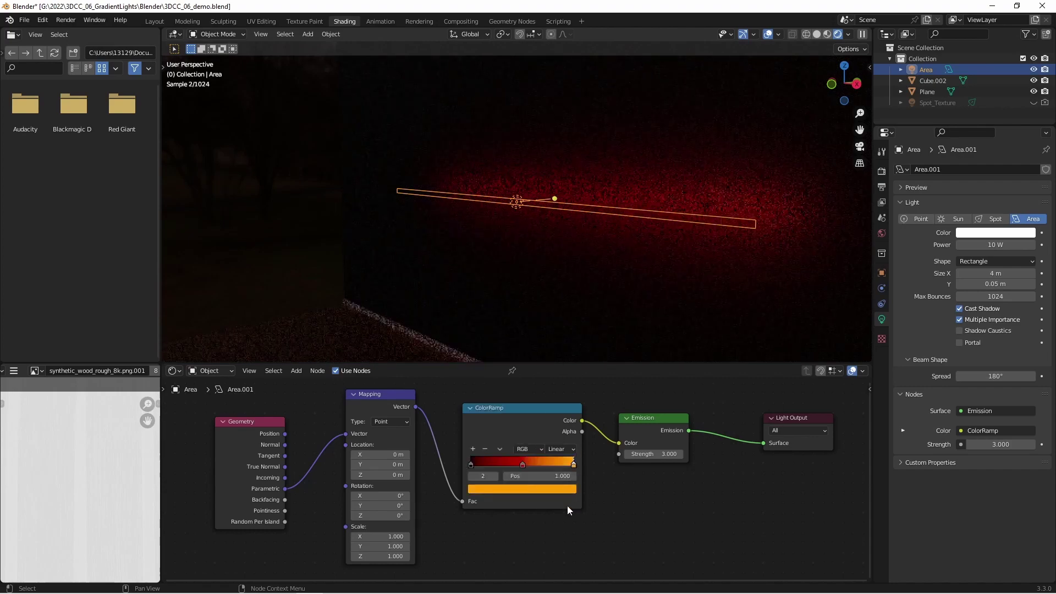
Color the ColorRamp's first stop pure blue at full brightness, with hue about 0.666
left_click(471, 465)
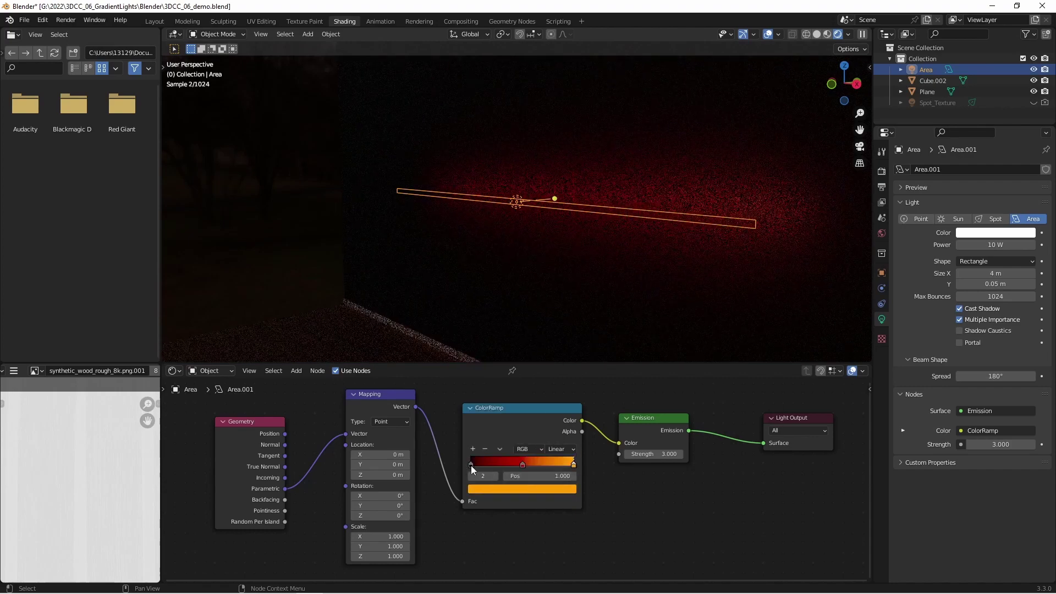
left_click(491, 489)
left_click_drag(553, 417, 553, 347)
left_click(542, 364)
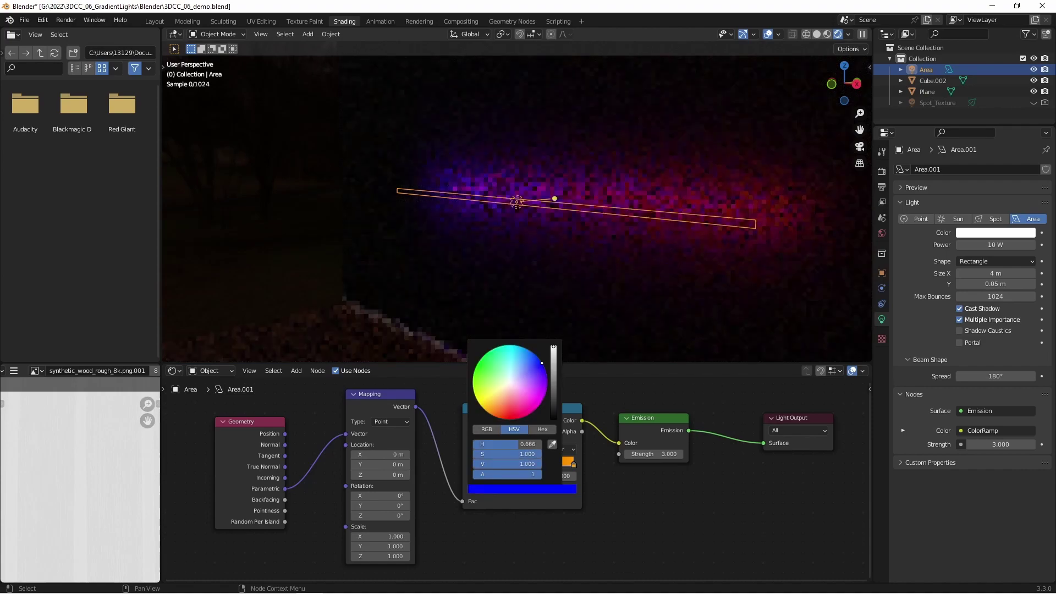
Set the Mapping node's scale to 4 in X and 0.05 in Y, matching the light's size
middle_click_drag(494, 237, 598, 251)
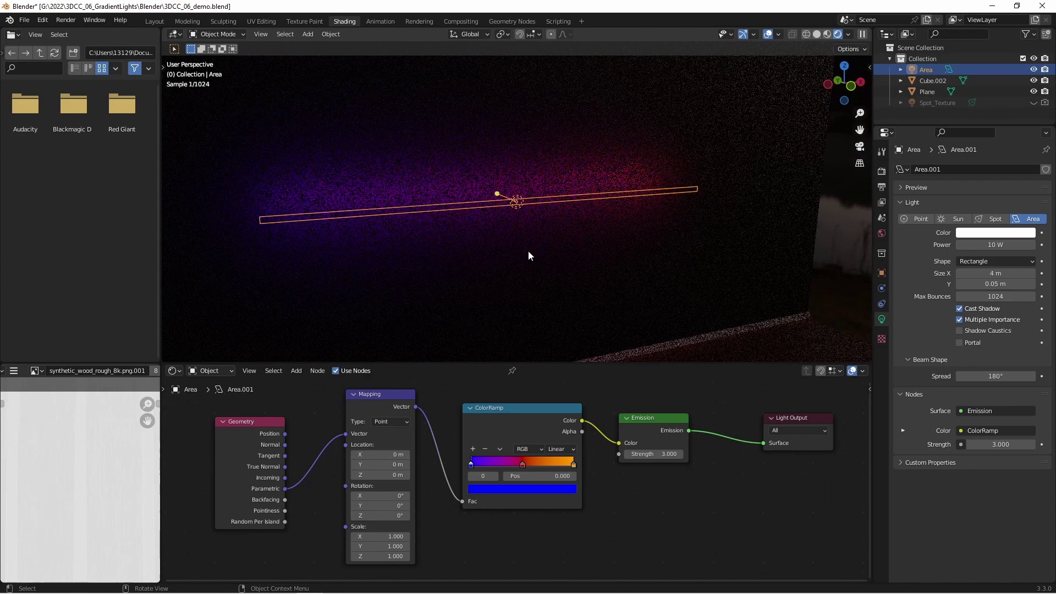
scroll(528, 252, "down", 2)
scroll(527, 252, "up", 3)
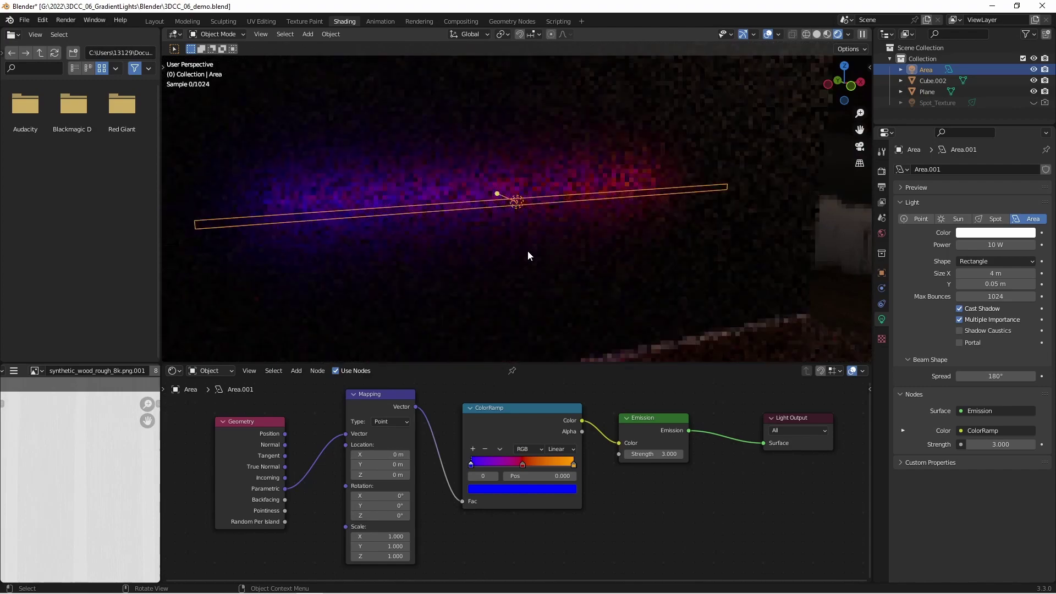
middle_click_drag(541, 253, 529, 256)
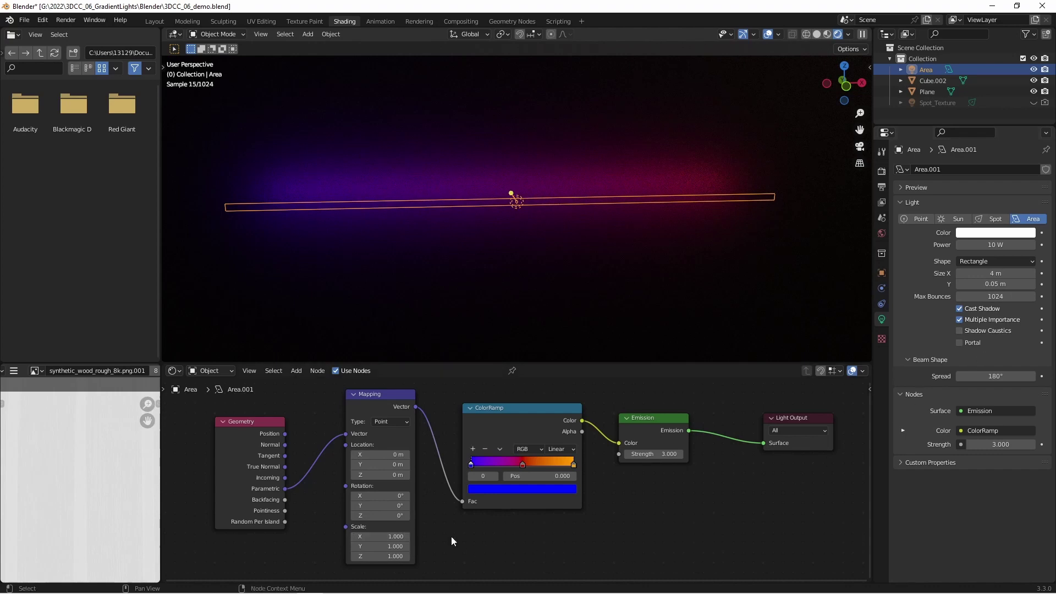
mouse_move(665, 259)
middle_mouse_down()
mouse_move(632, 278)
mouse_move(623, 266)
mouse_move(675, 264)
middle_mouse_up()
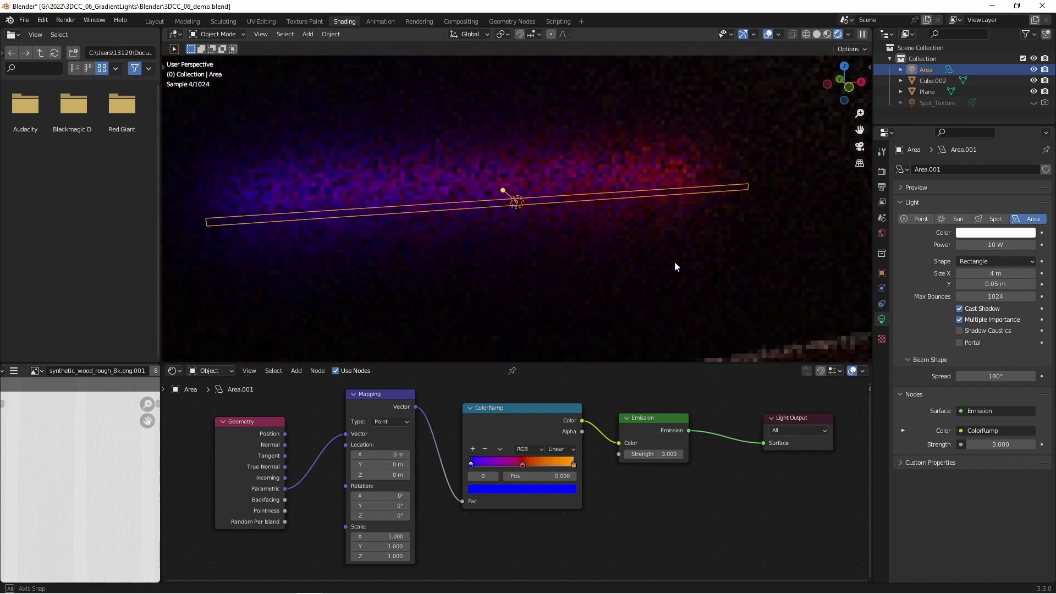
left_click(388, 537)
type("2")
key("Return")
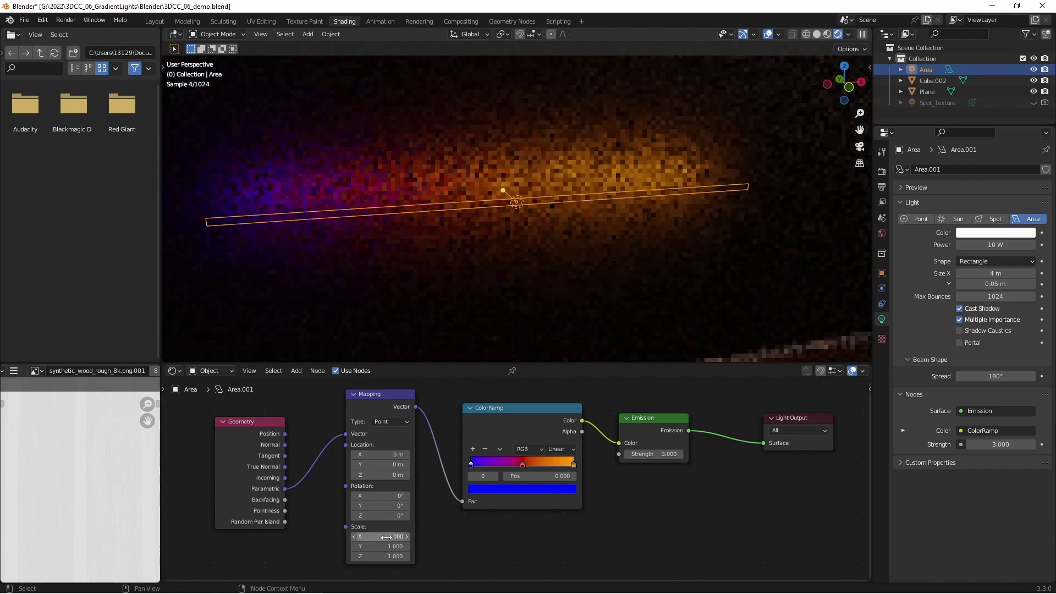
left_click(394, 546)
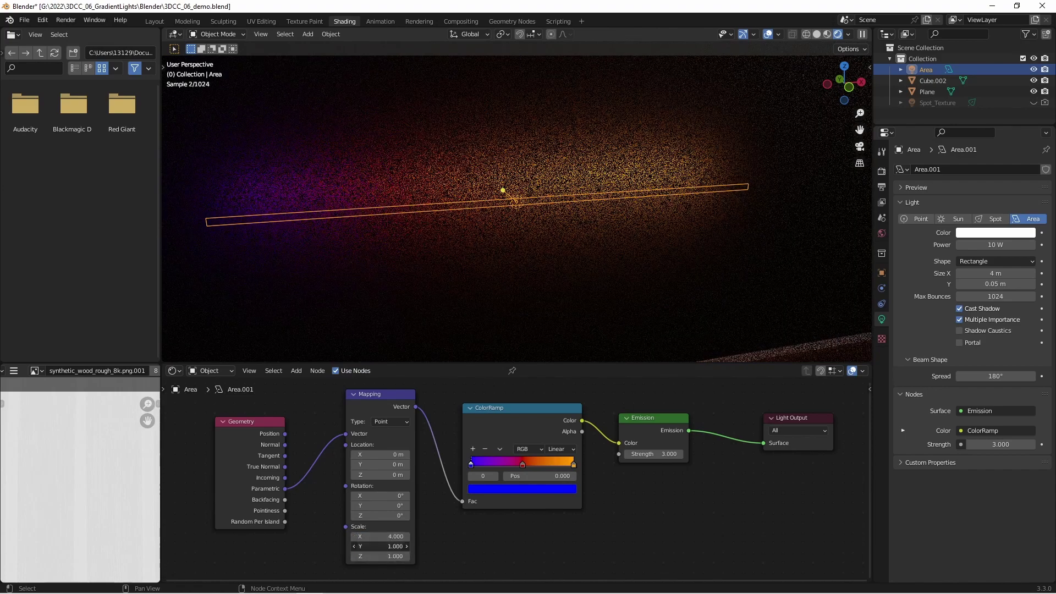
type(".05")
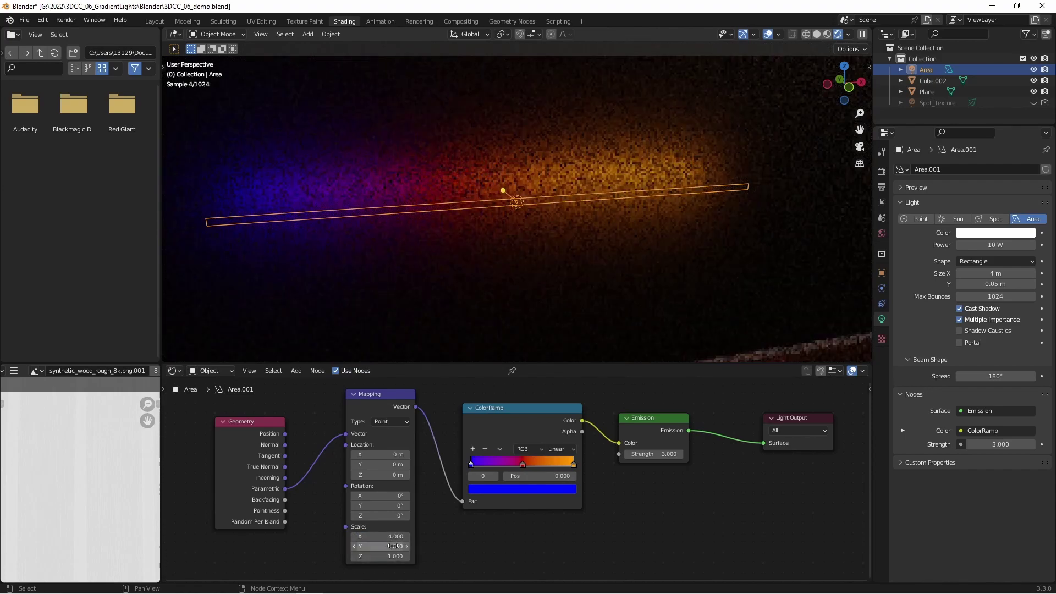
key("Return")
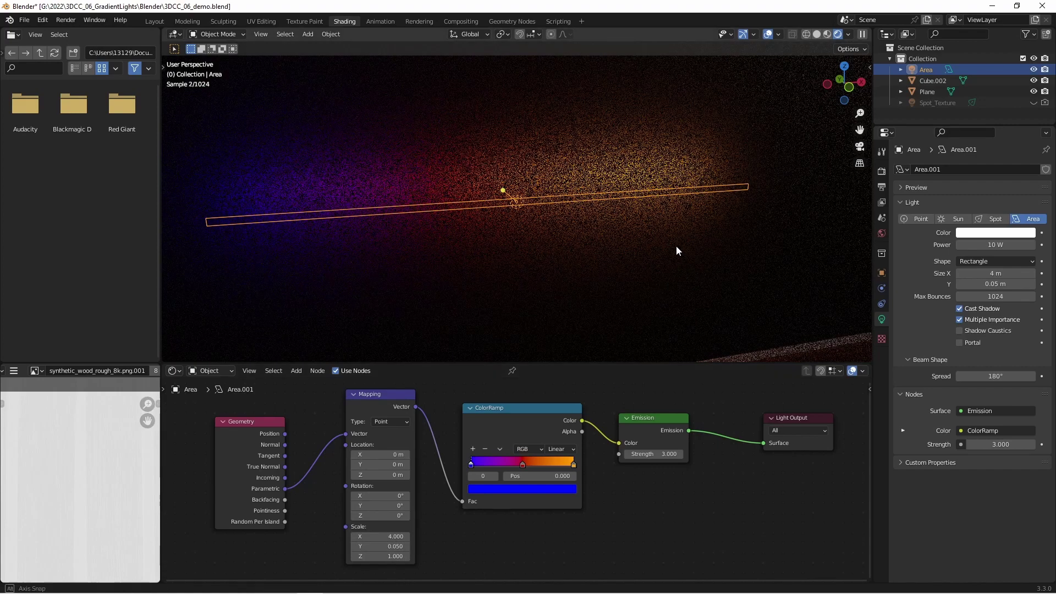
Switch to the Layout workspace and set its viewport to Rendered shading
middle_click_drag(676, 248, 630, 259)
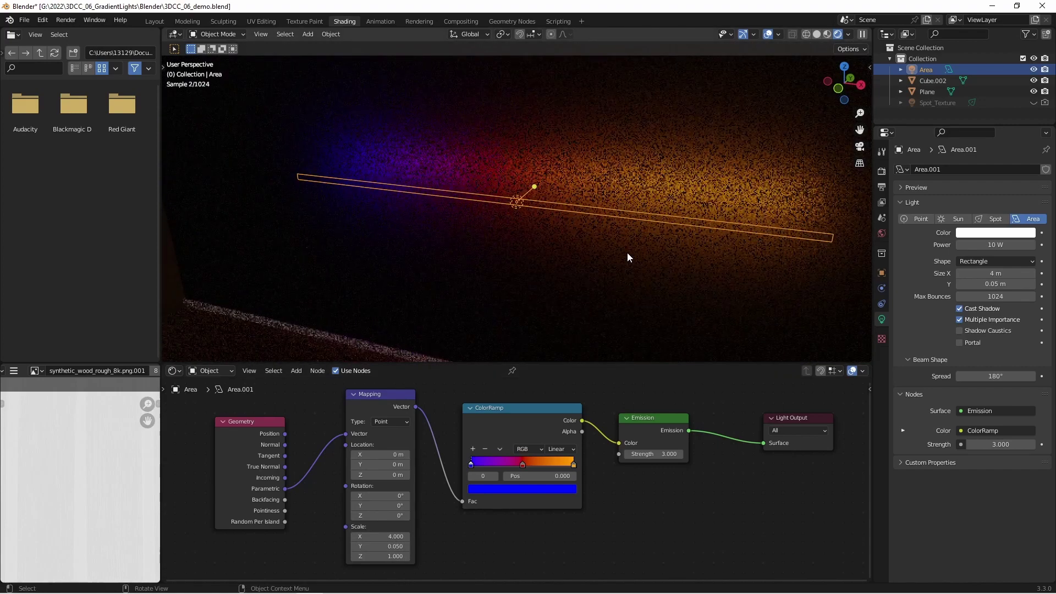
scroll(631, 257, "down", 4)
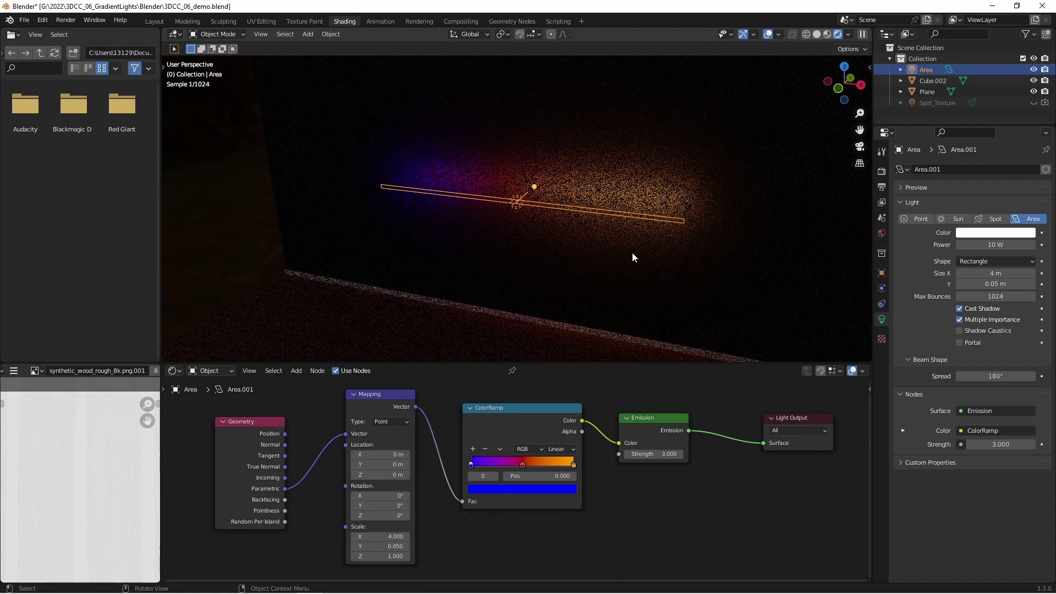
scroll(633, 254, "up", 1)
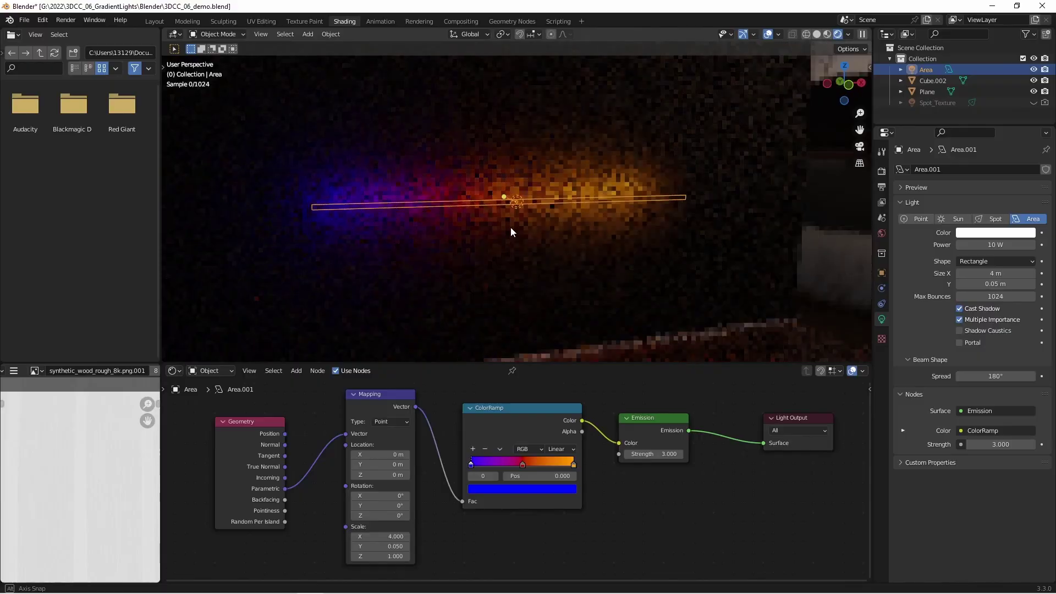
middle_click_drag(511, 227, 501, 227)
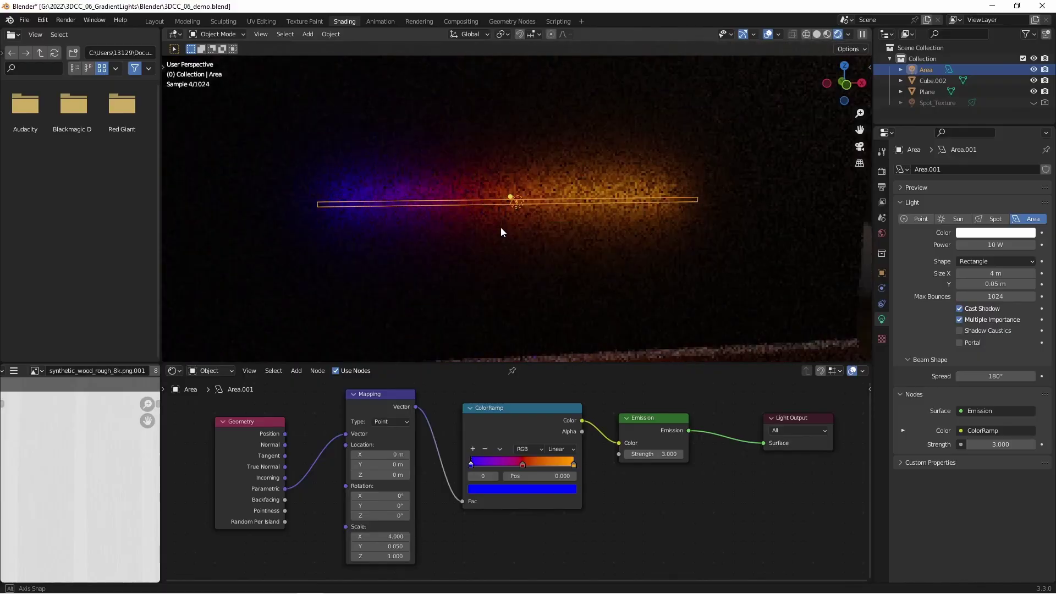
left_click(155, 21)
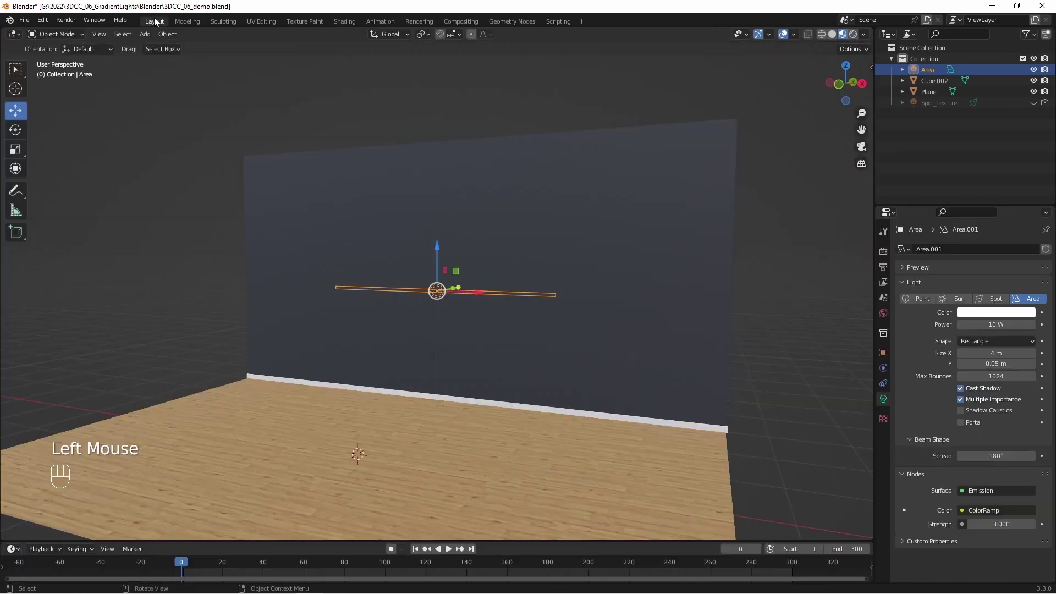
left_click(853, 35)
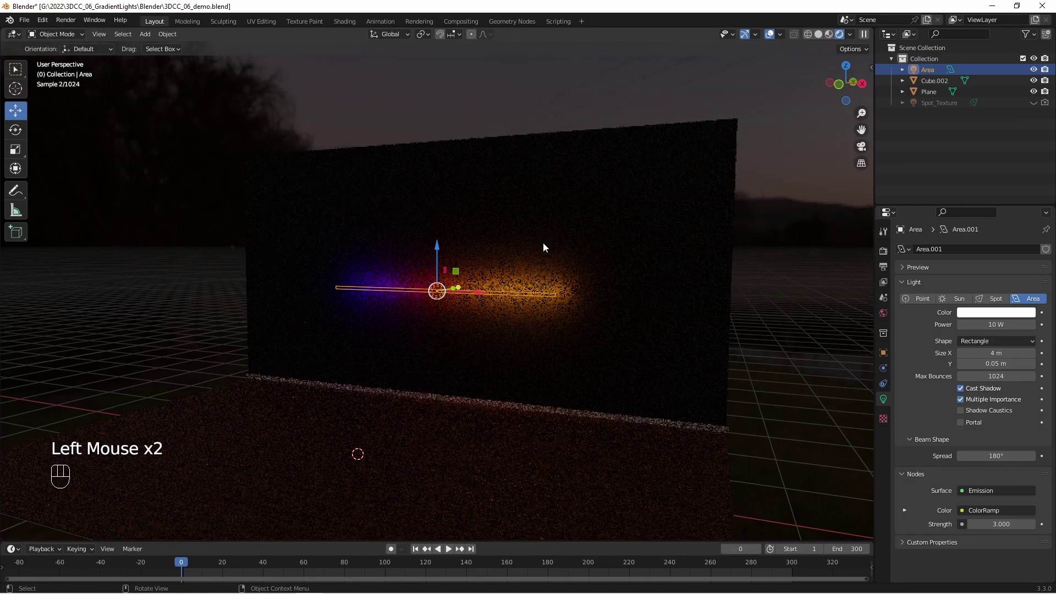
Scale the area light down to about 0.9 and shift it slightly in front of the wall
key("s")
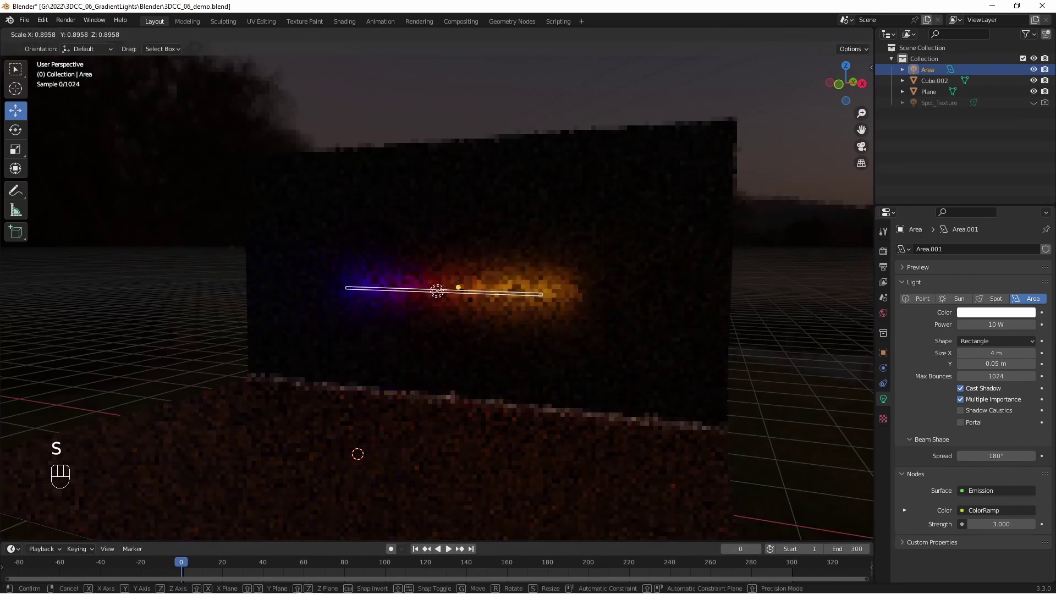
left_click(358, 453)
middle_click_drag(358, 454, 306, 430)
mouse_move(470, 282)
left_mouse_down()
mouse_move(372, 307)
mouse_move(470, 273)
left_mouse_up()
middle_click_drag(469, 273, 620, 272)
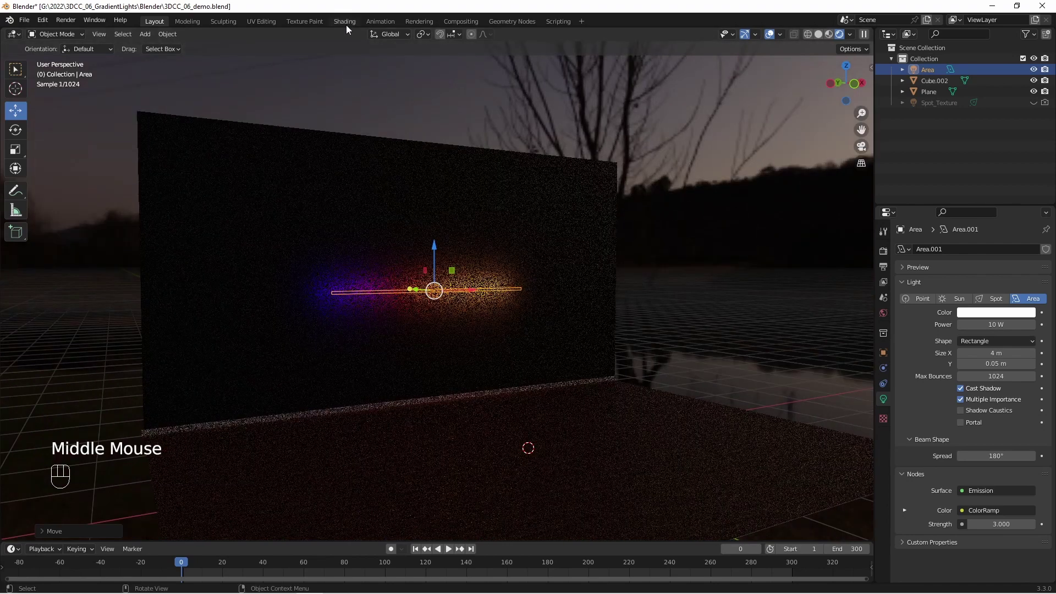
Open the Shading workspace and examine the area light's gradient nodes and the glow they cast on the wall
left_click(346, 20)
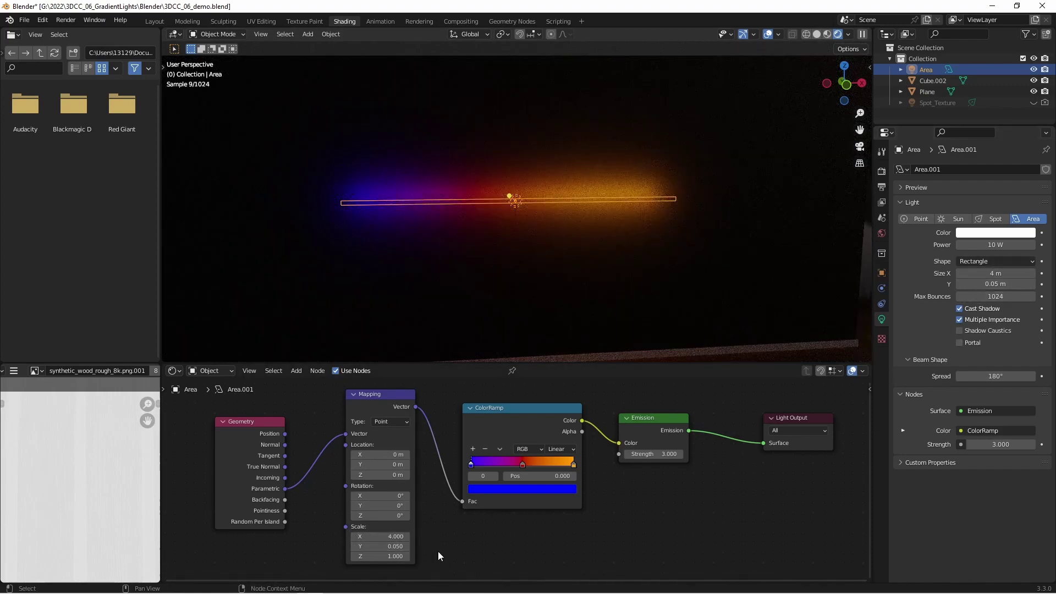
middle_click_drag(500, 265, 531, 276)
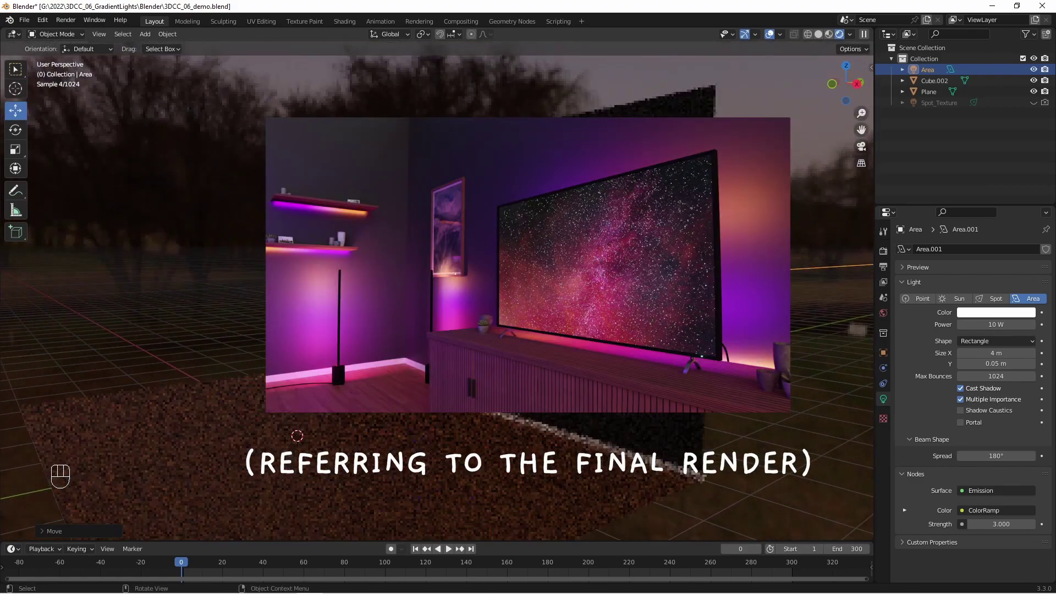
Examine the World's environment texture and Background nodes in the Shading workspace, and return to the Layout workspace
left_click(343, 21)
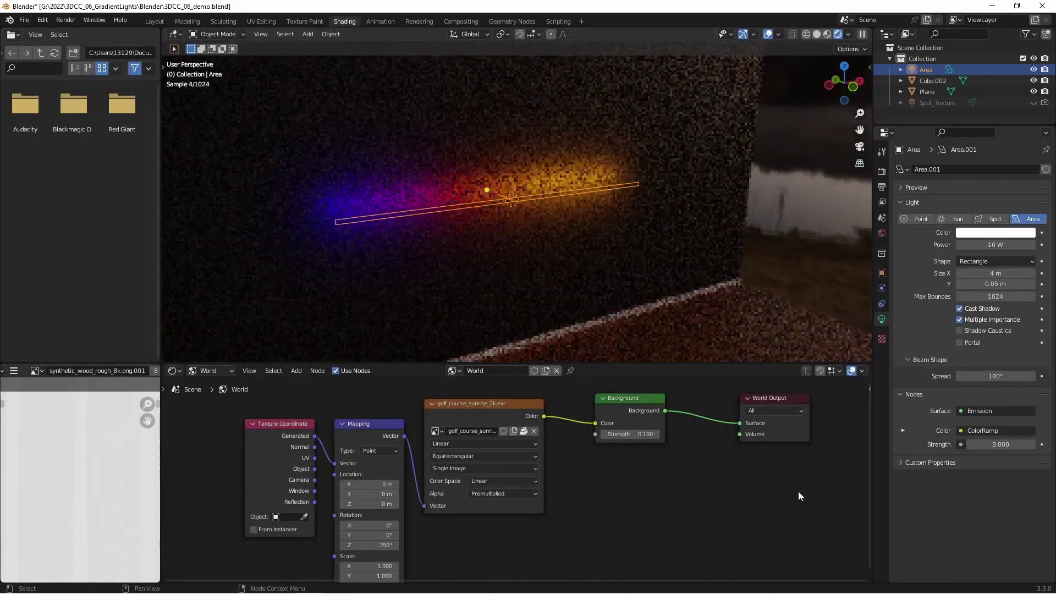
scroll(701, 473, "up", 2)
middle_click_drag(723, 451, 747, 474)
scroll(724, 491, "up", 1)
scroll(745, 474, "down", 3)
middle_click_drag(694, 509, 668, 474)
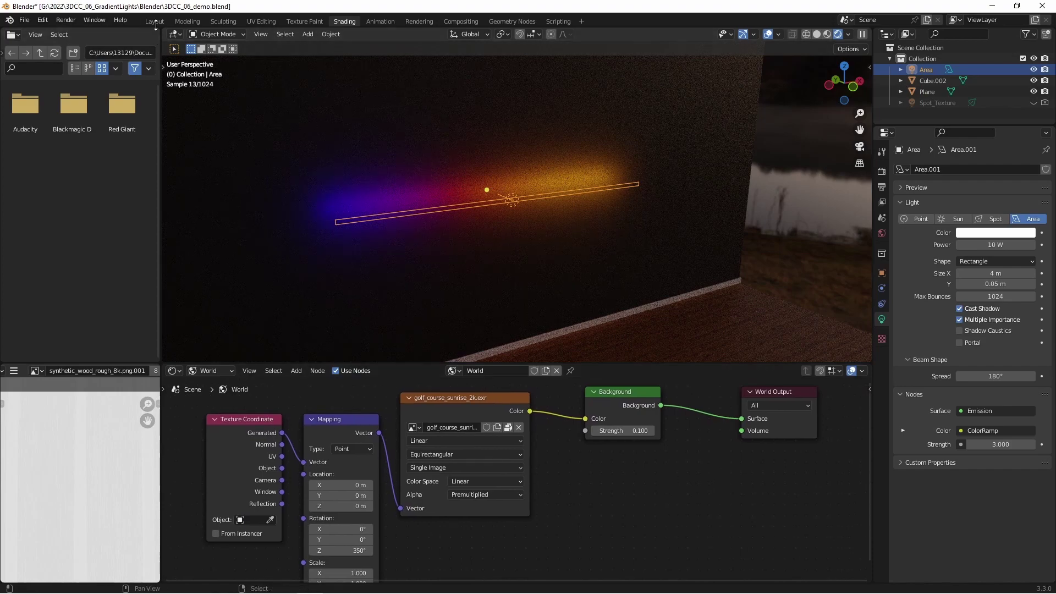
left_click(157, 21)
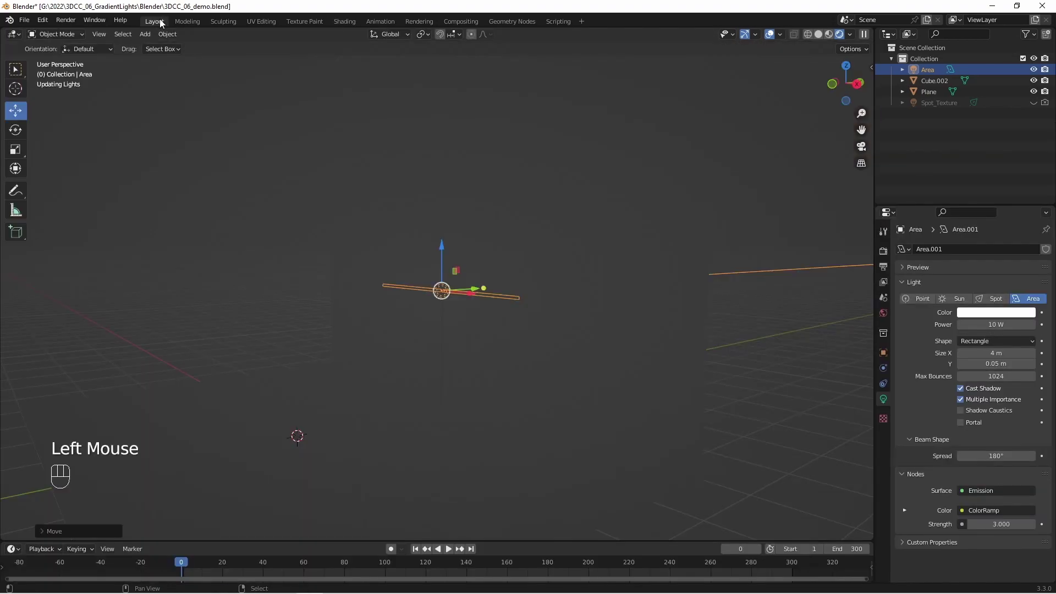
middle_click_drag(247, 292, 264, 292)
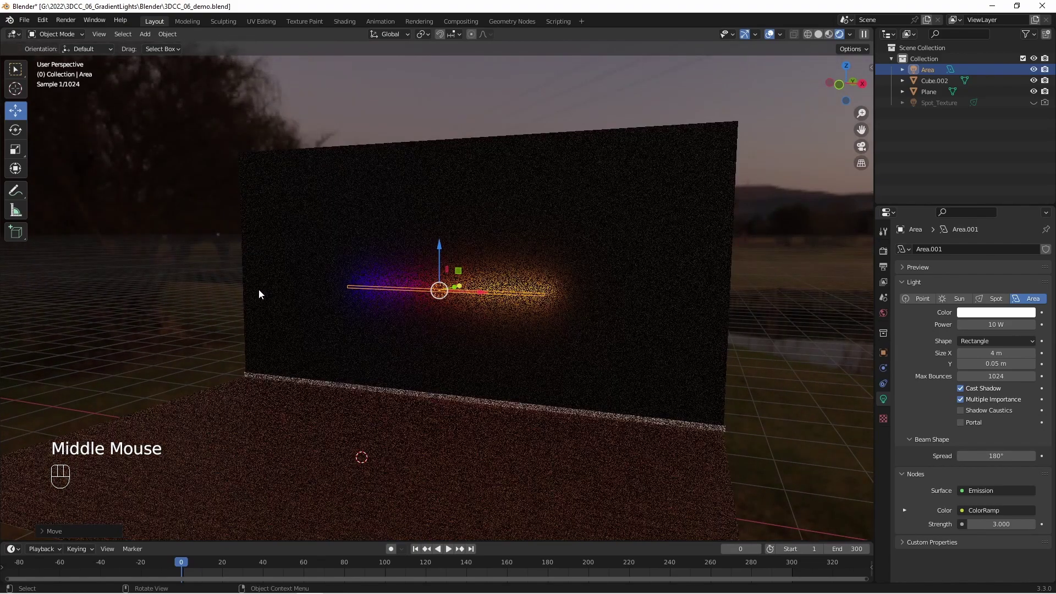